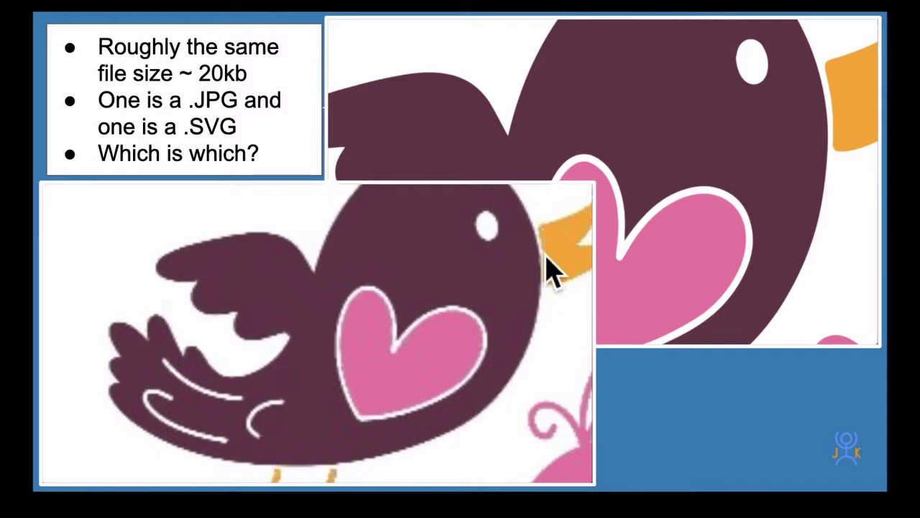
Advance to slide 7 and reveal the Triangle, Heart, Car and 'Go to photopea.com' bullets.
key(Right)
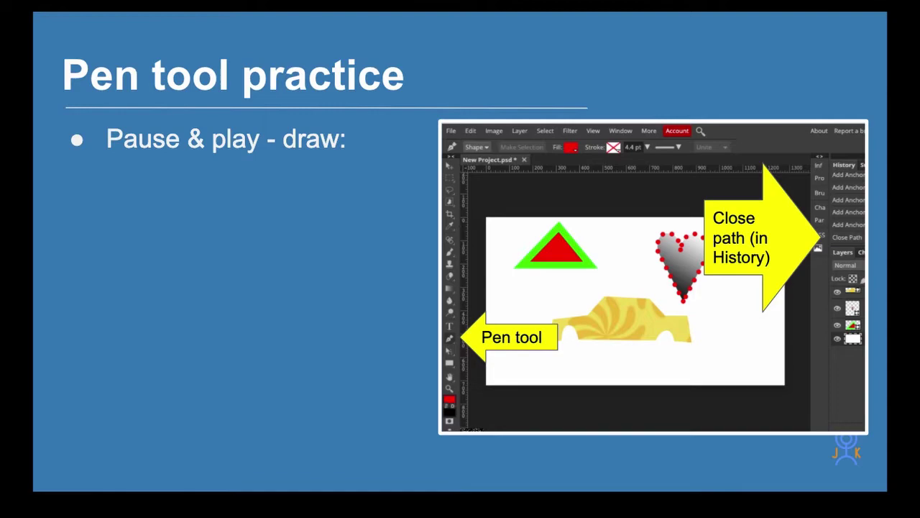
click(288, 304)
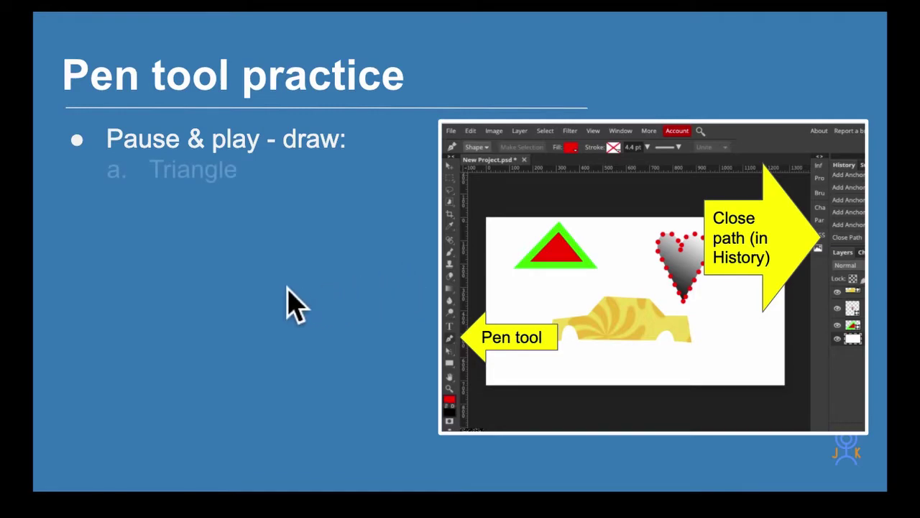
click(336, 281)
click(336, 295)
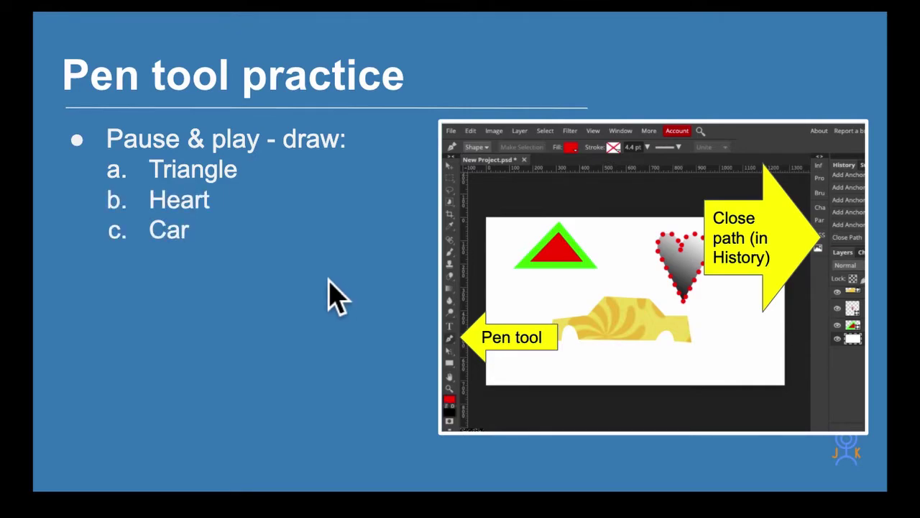
click(321, 275)
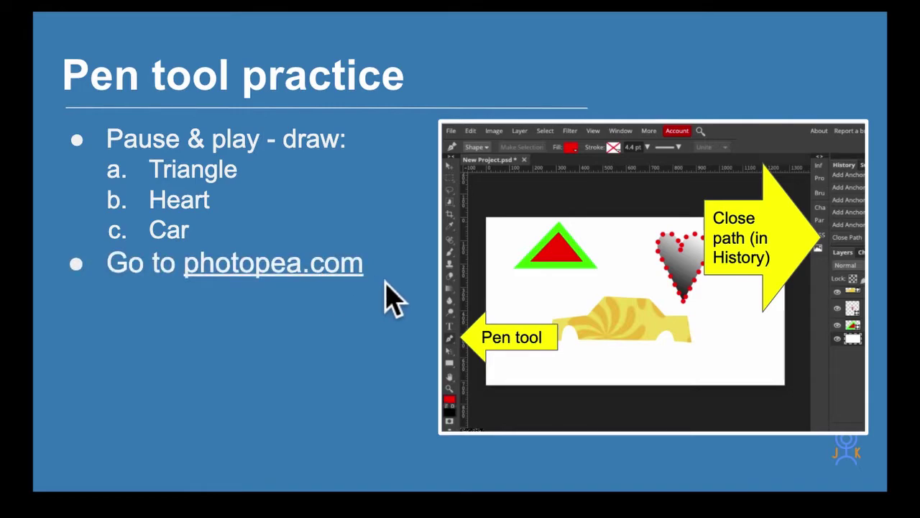
Reveal the pen tool, corner, curve, close path, undo and 'Practice with fill & stroke' tips.
click(424, 309)
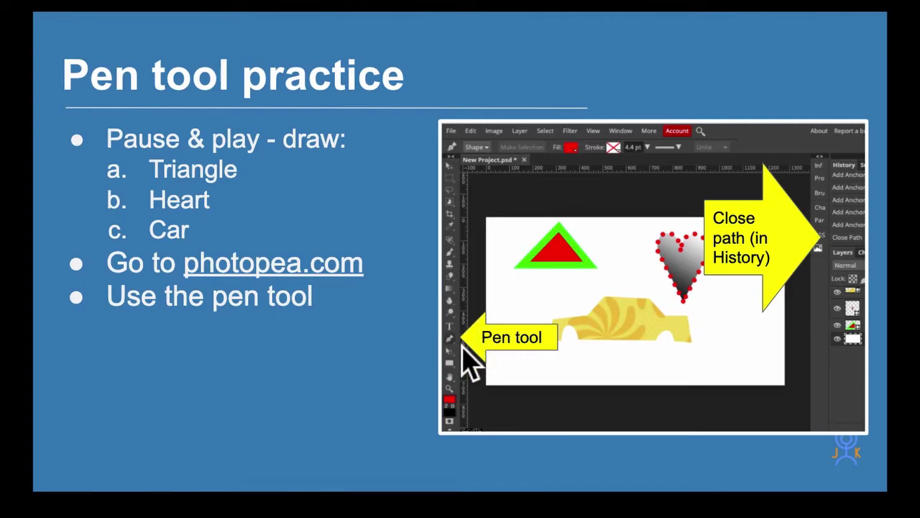
click(411, 345)
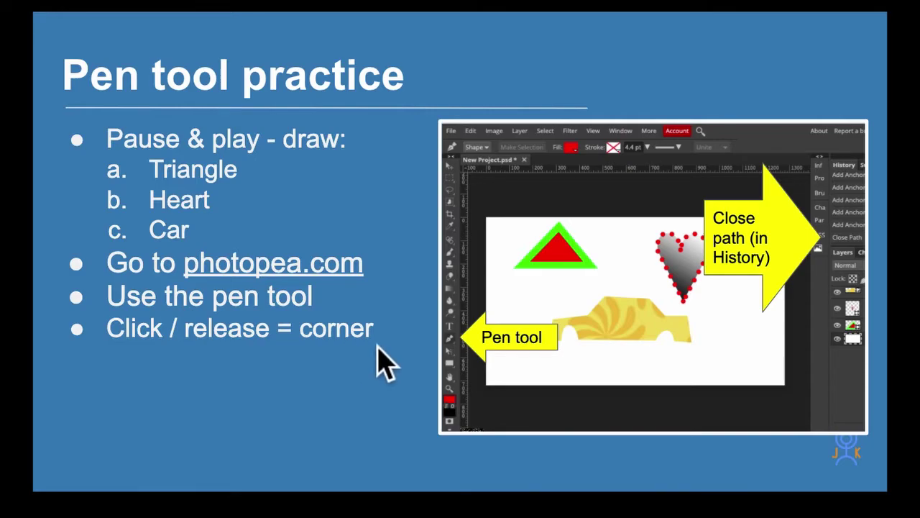
key(Right)
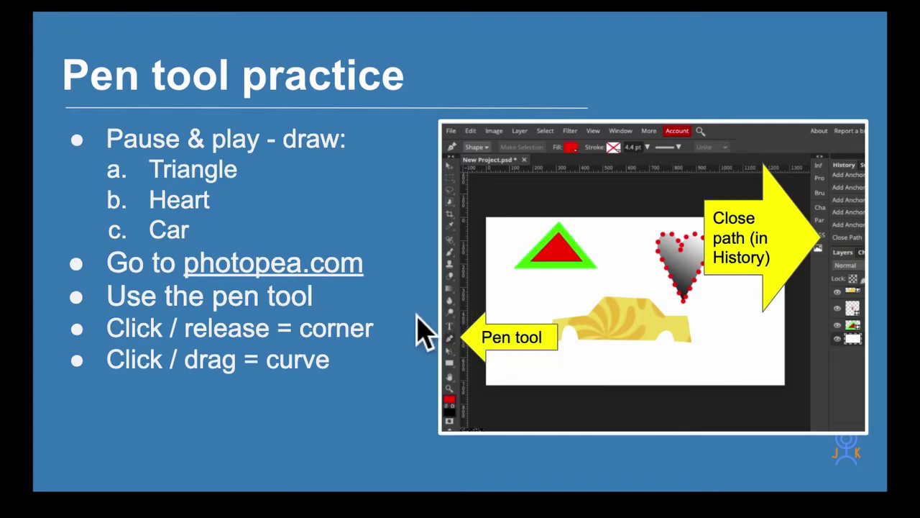
click(421, 332)
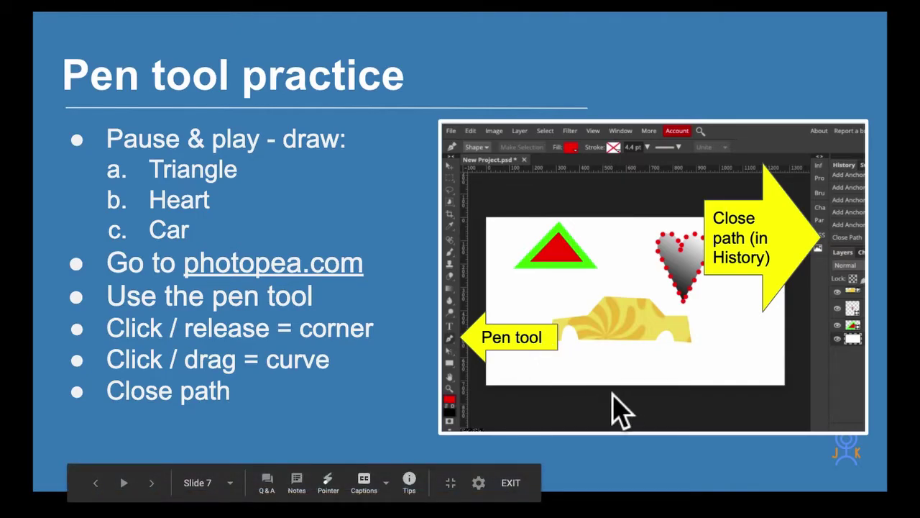
key(Right)
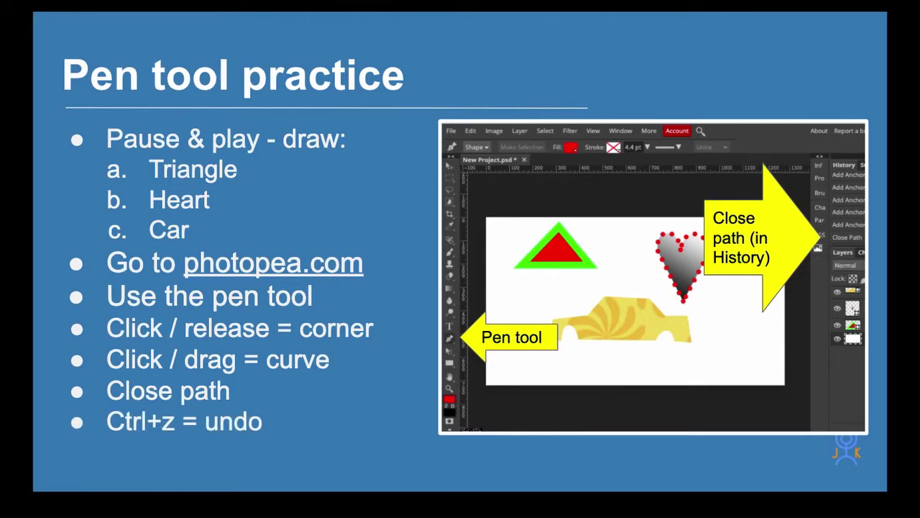
click(609, 391)
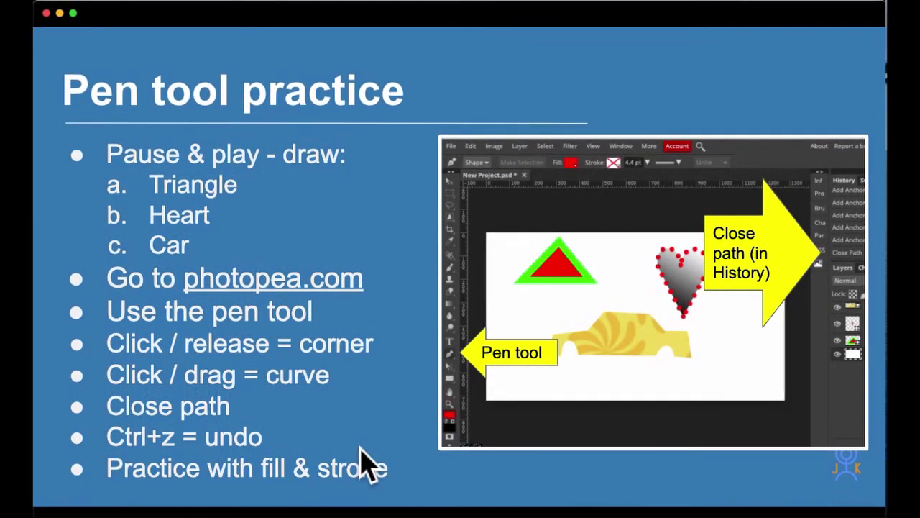
Exit the slideshow, switch to Photopea, and close the New Project dialog without creating a file.
key(Escape)
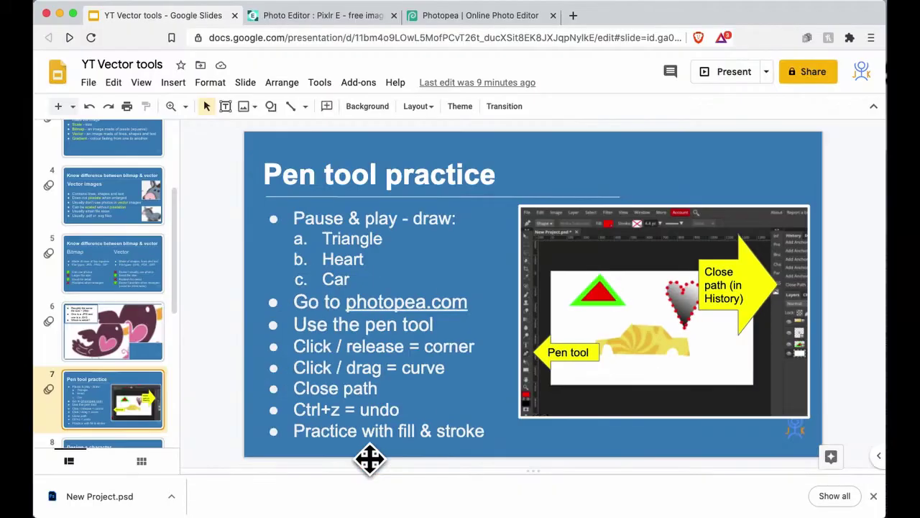
click(490, 19)
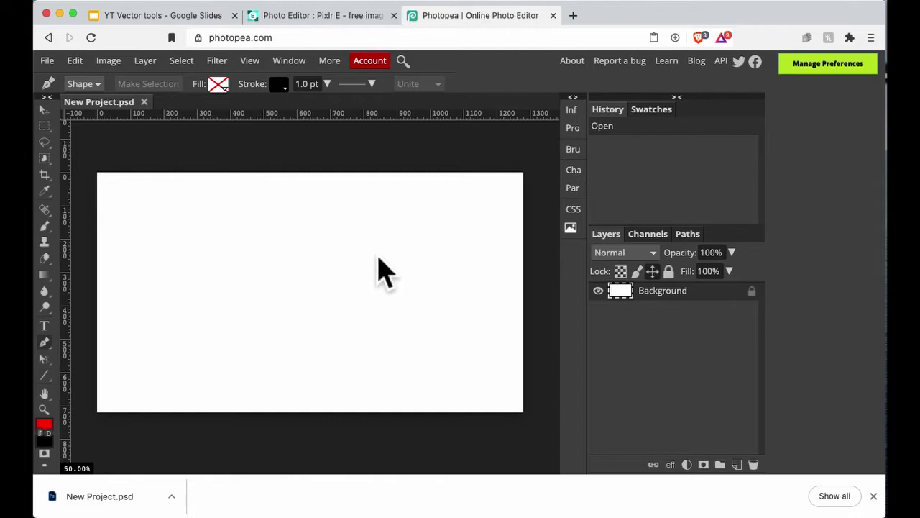
click(47, 60)
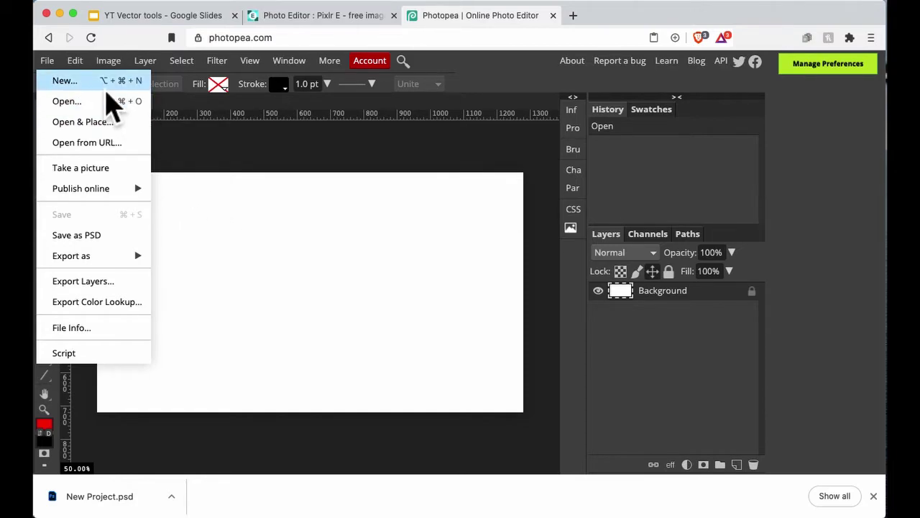
click(106, 86)
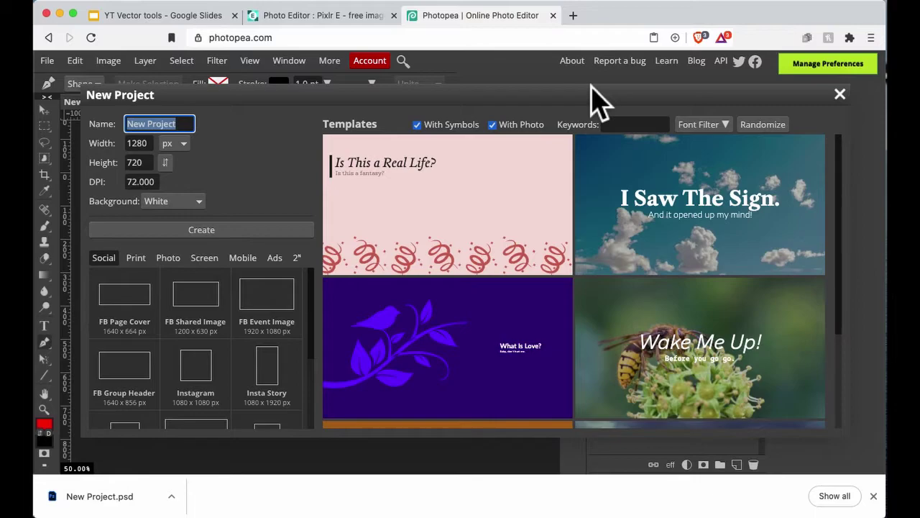
click(841, 95)
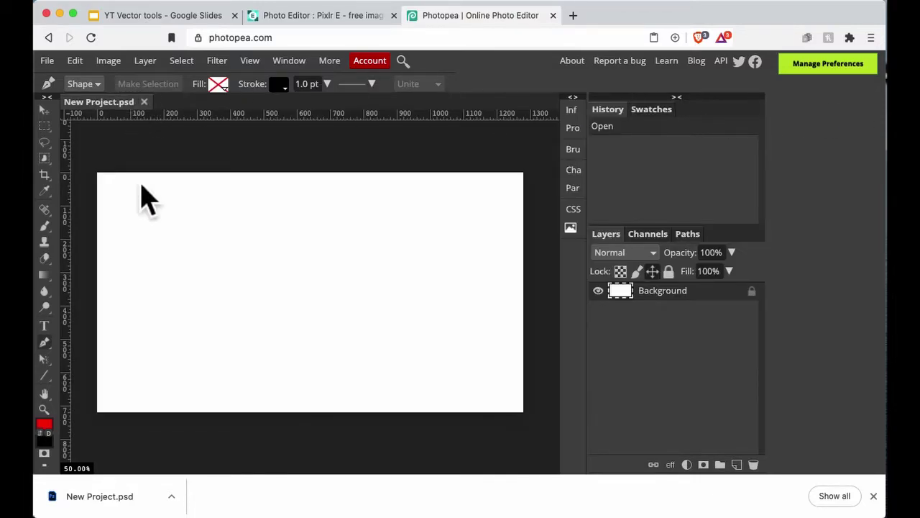
click(46, 342)
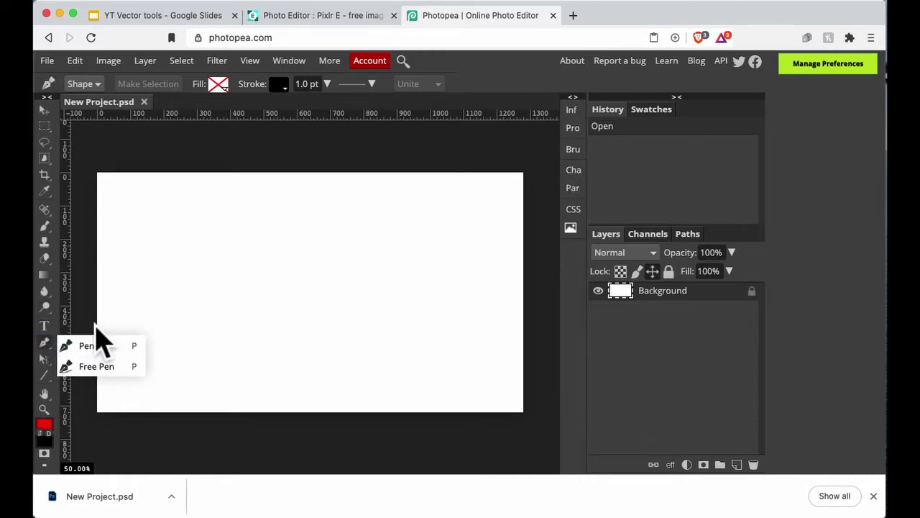
Draw a closed three-corner triangle path with the Pen tool.
click(105, 366)
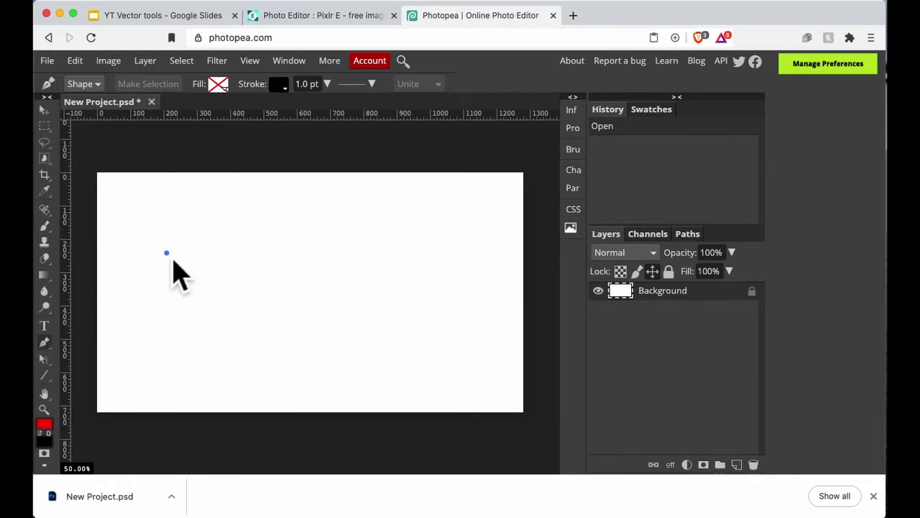
click(166, 253)
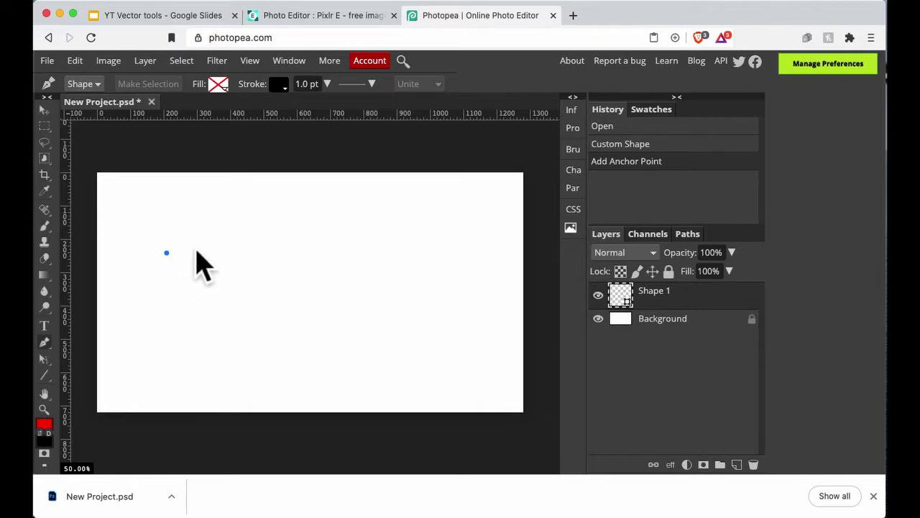
click(225, 199)
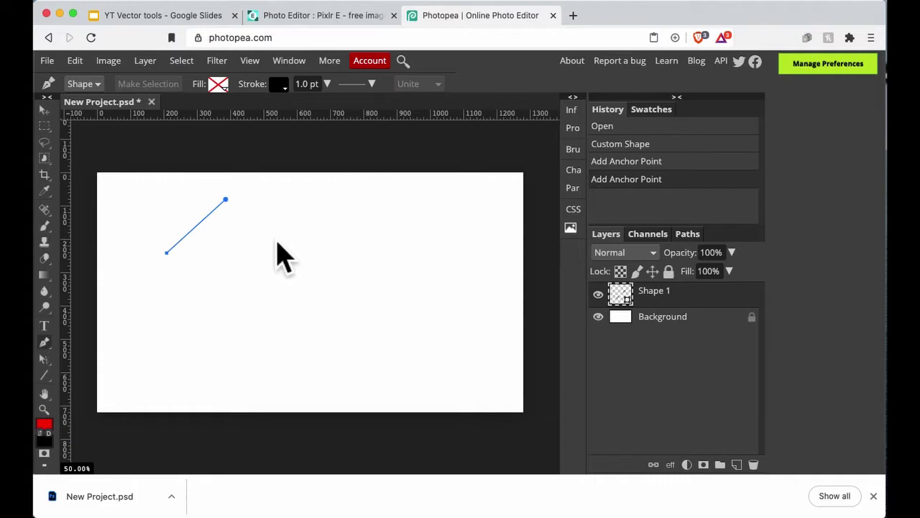
click(271, 234)
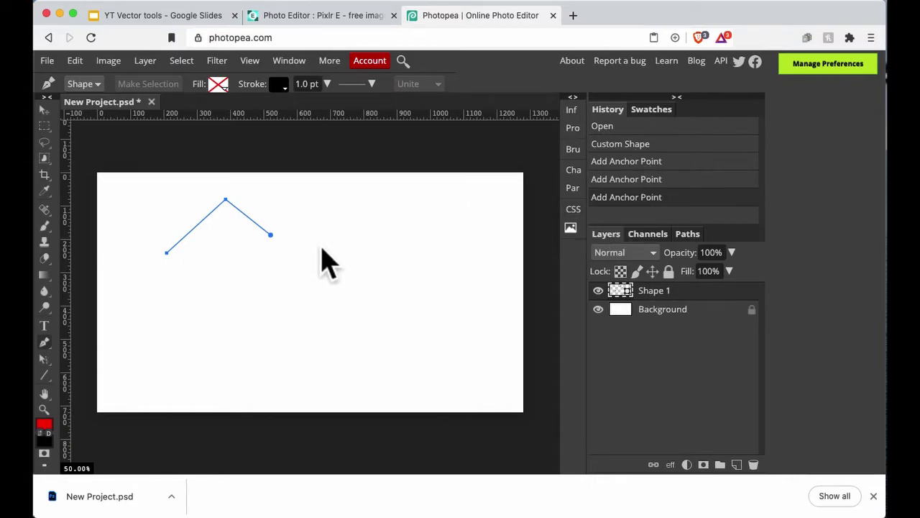
click(172, 260)
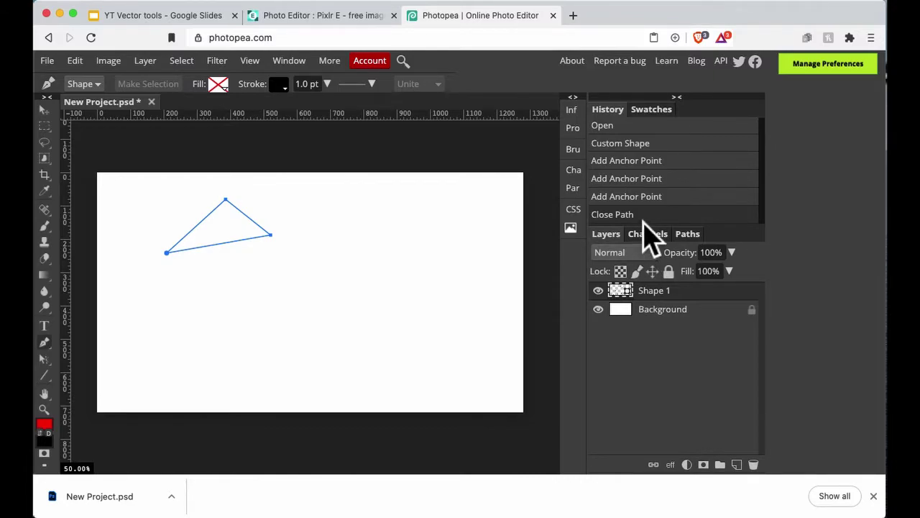
Give the triangle a solid red fill and start a second shape to its right.
click(219, 92)
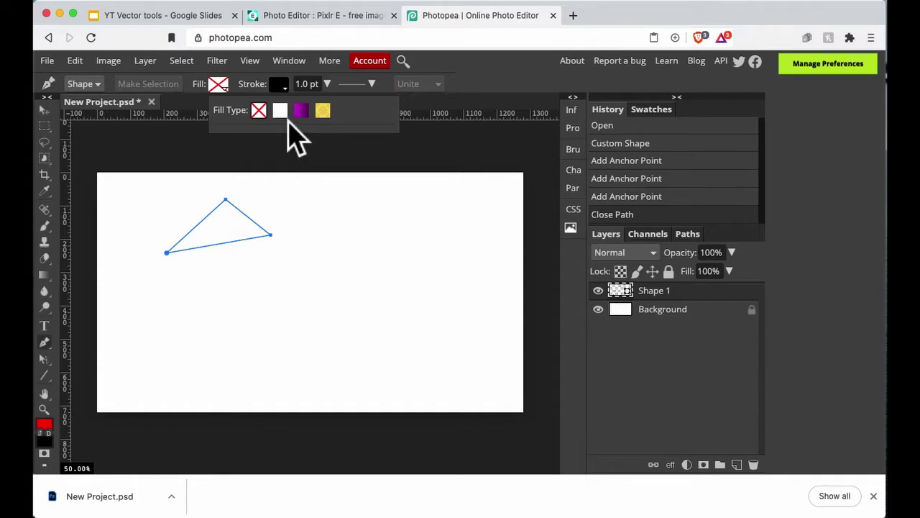
click(282, 113)
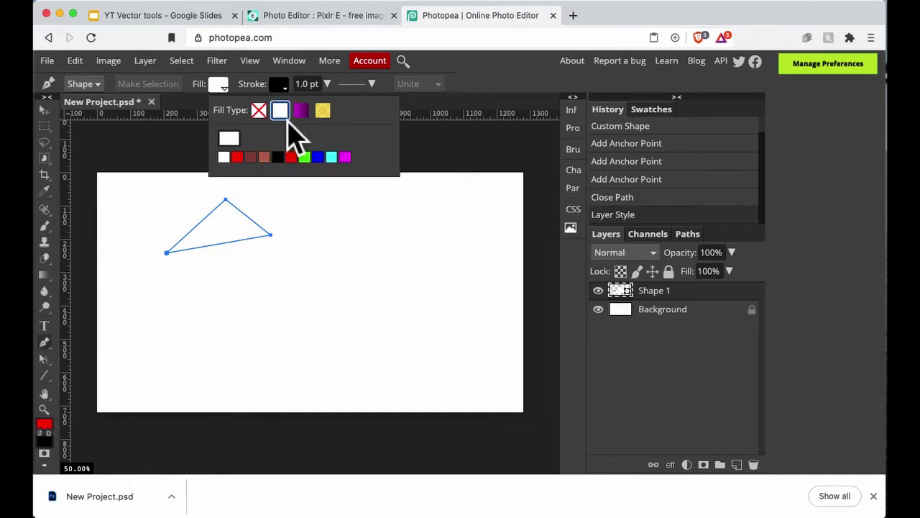
click(243, 159)
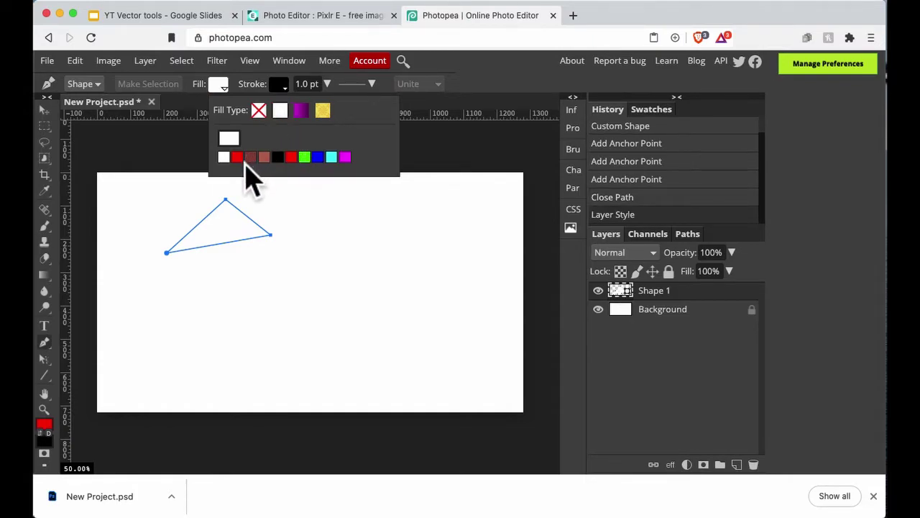
click(384, 263)
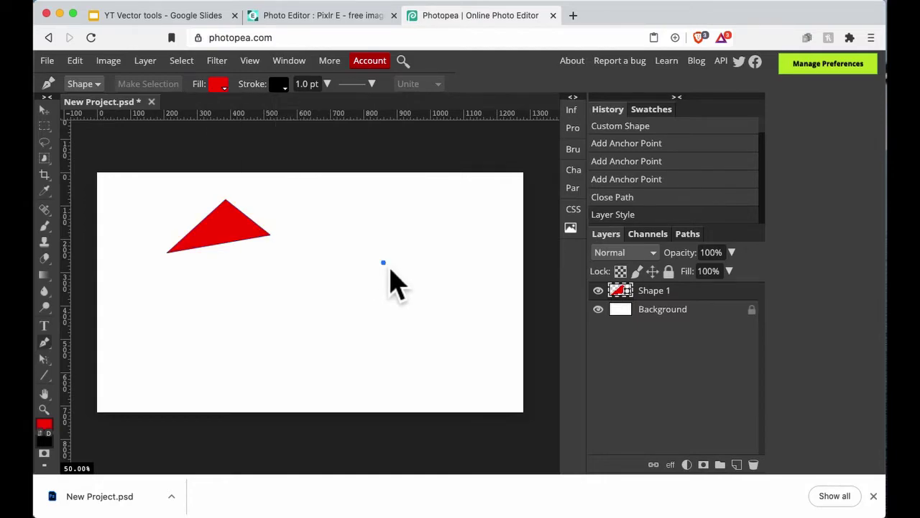
Outline a heart with curved lobes beside the triangle and close it at the bottom tip.
click(354, 199)
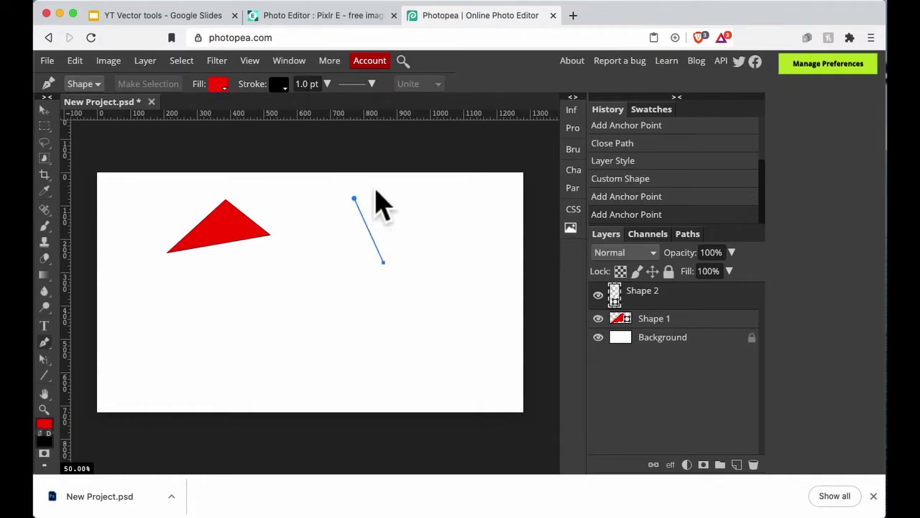
click(370, 182)
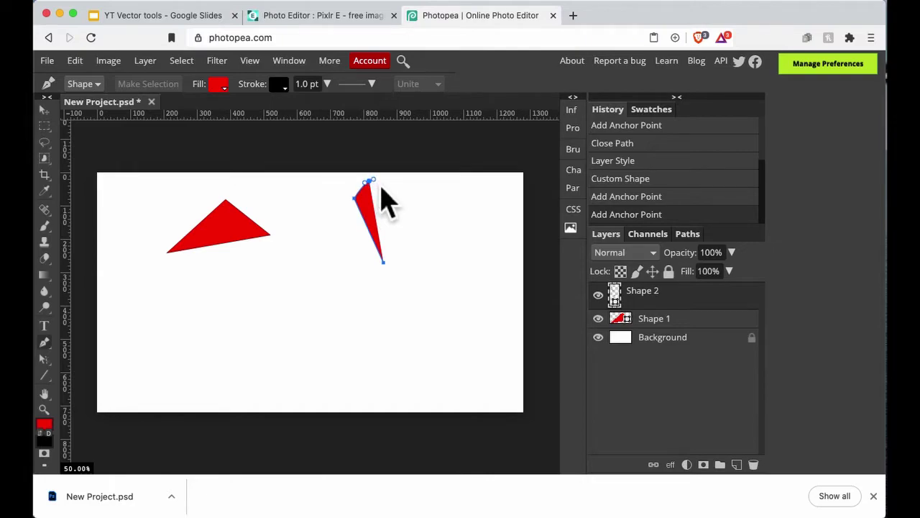
mouse_move(381, 197)
mouse_down()
mouse_move(381, 181)
mouse_move(393, 204)
mouse_up()
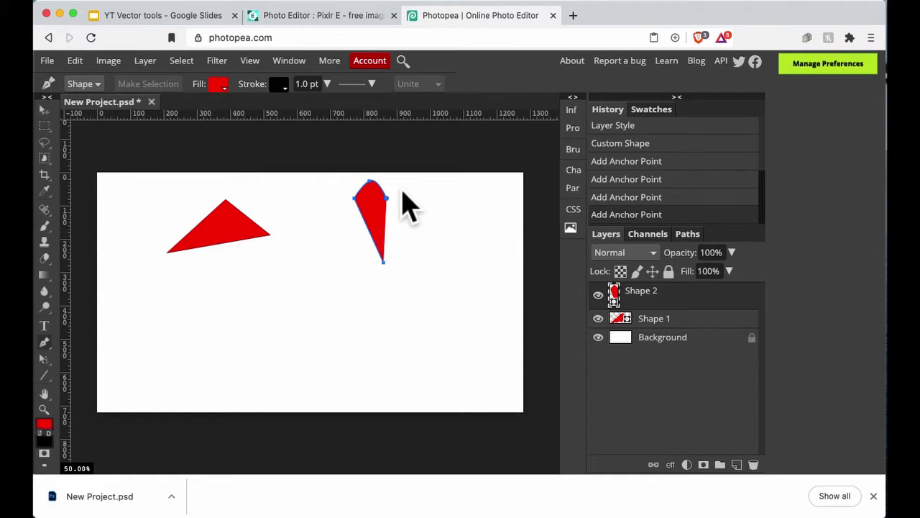
drag(387, 197, 411, 180)
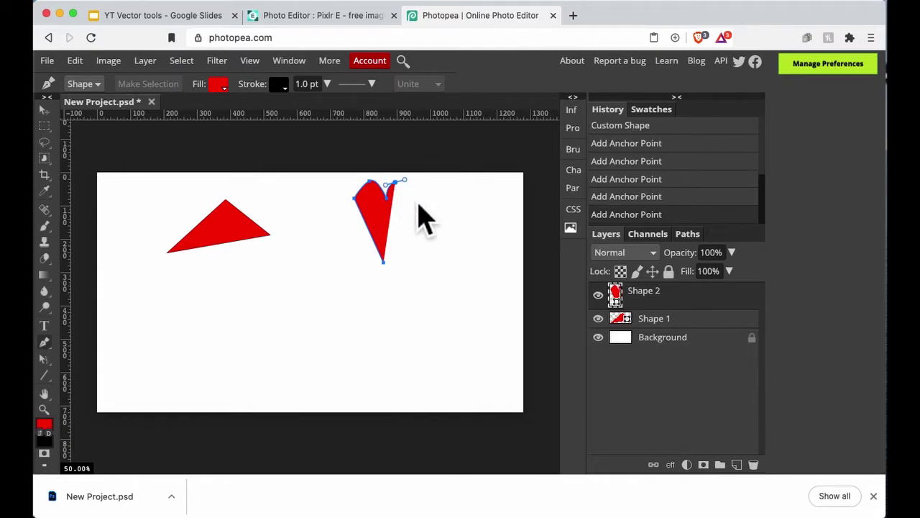
click(417, 207)
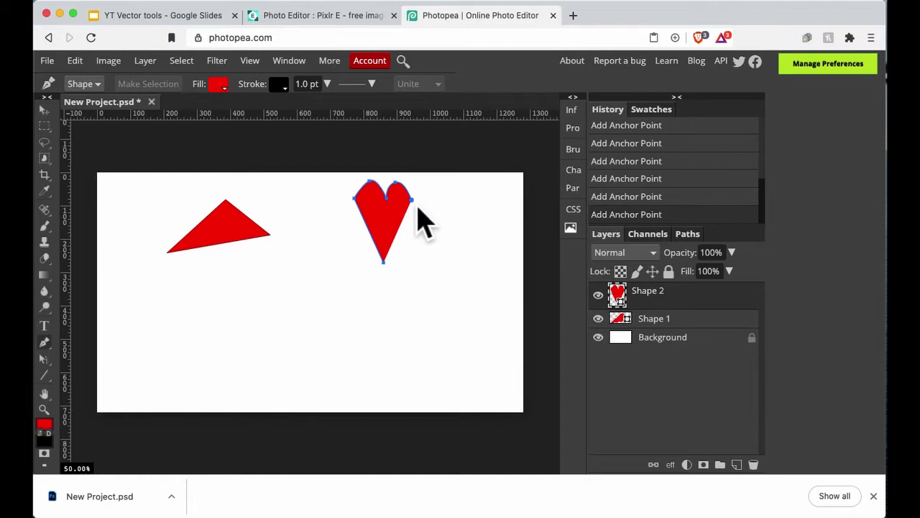
click(390, 272)
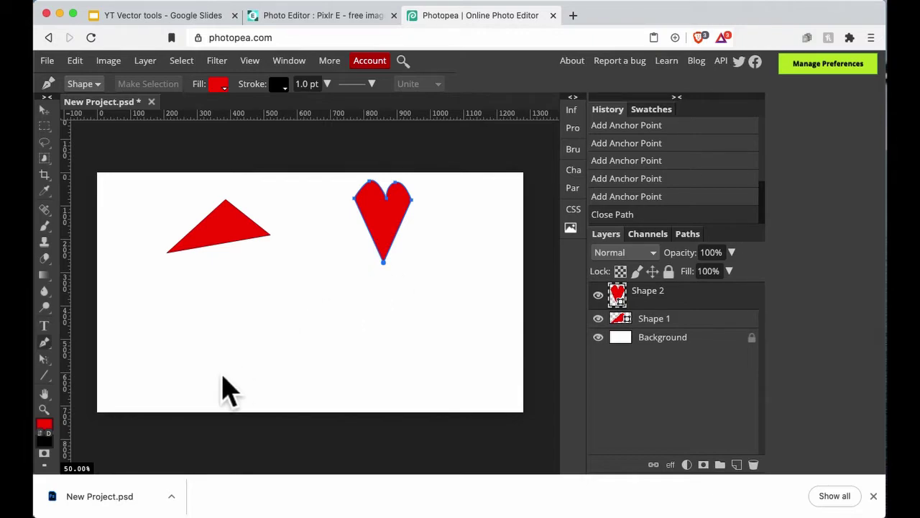
Outline the car body with points for the rear, roof, windshield, hood and front corner.
click(155, 366)
click(170, 332)
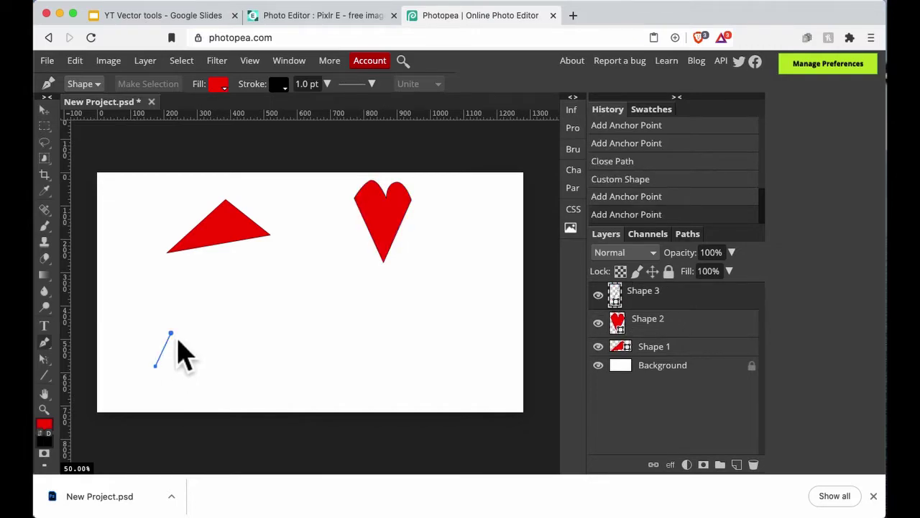
click(230, 332)
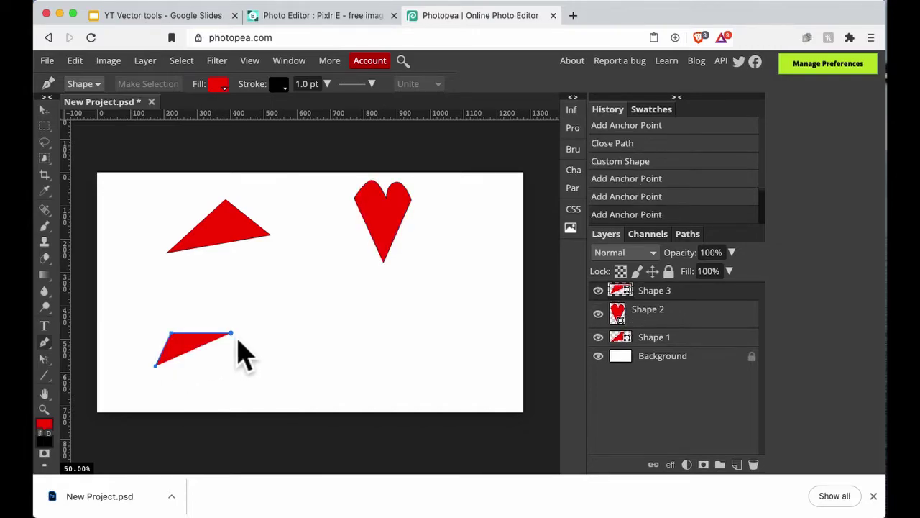
click(253, 293)
click(298, 293)
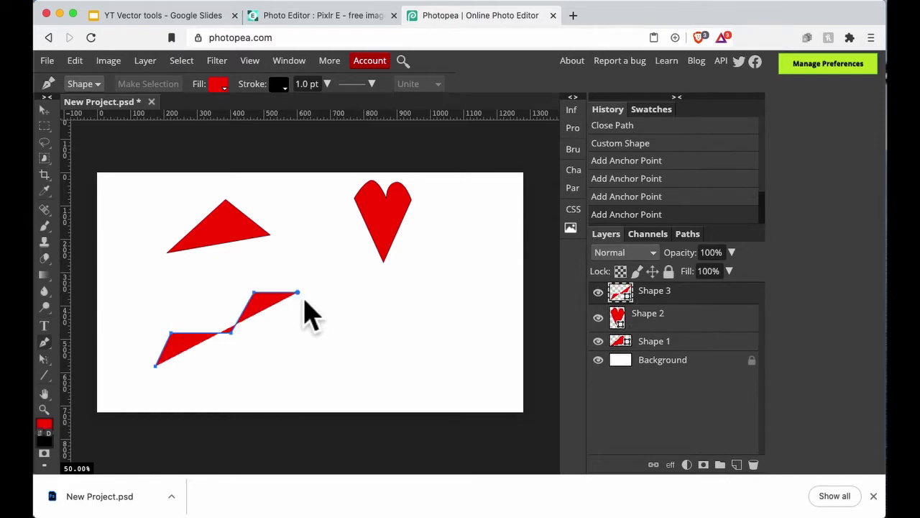
click(326, 336)
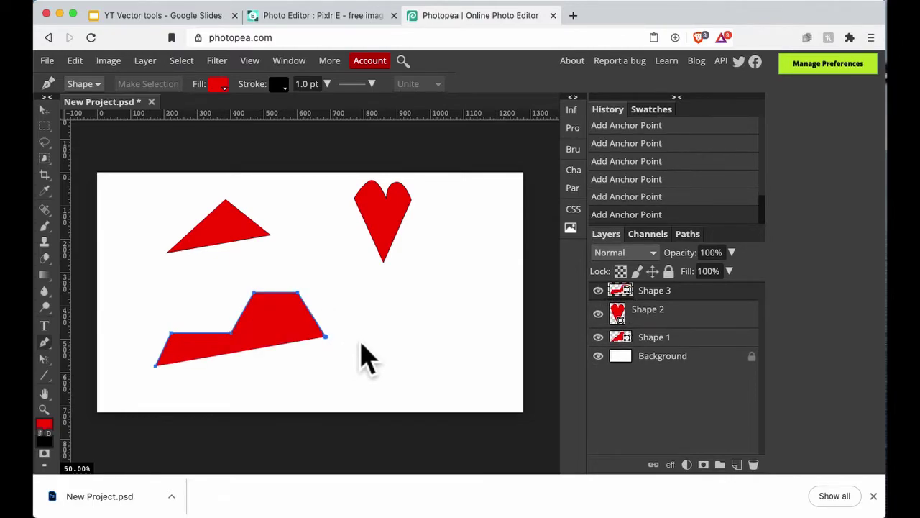
click(356, 337)
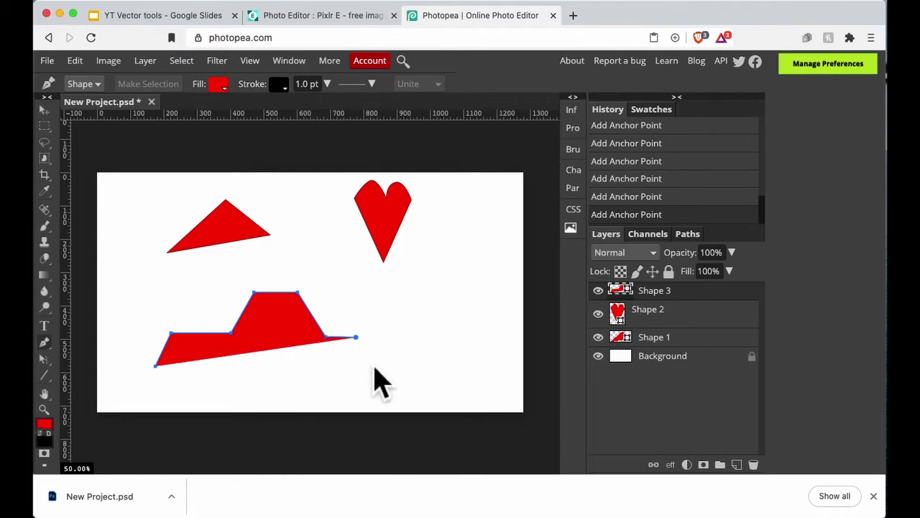
click(367, 362)
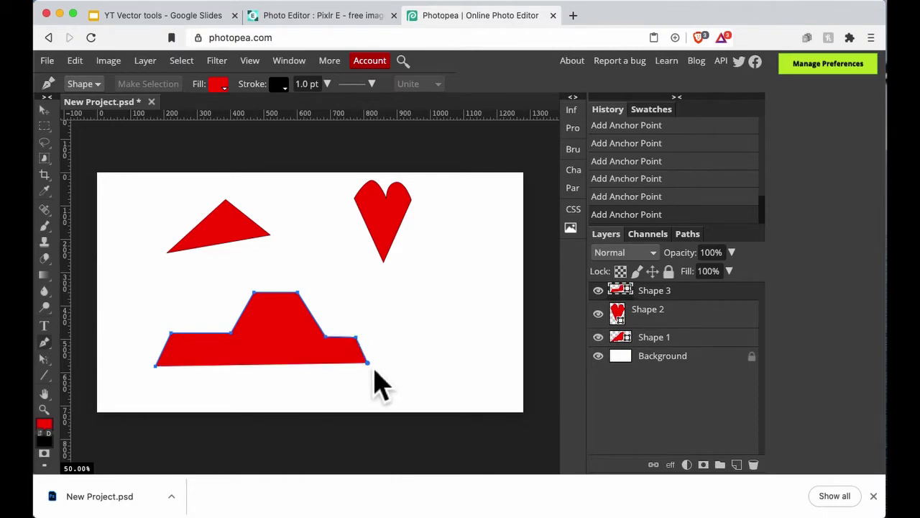
click(328, 366)
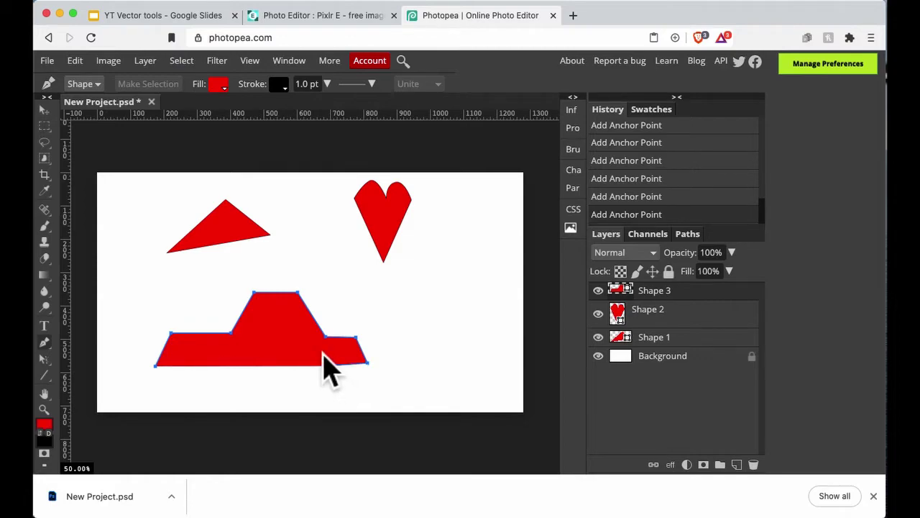
Curve the front and rear wheel arches and undo the stray lower-left point.
drag(323, 366, 310, 354)
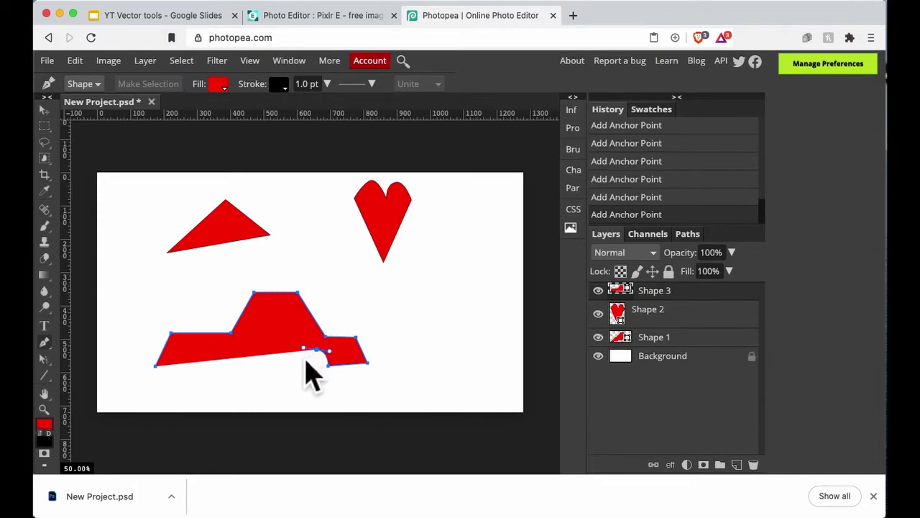
click(302, 373)
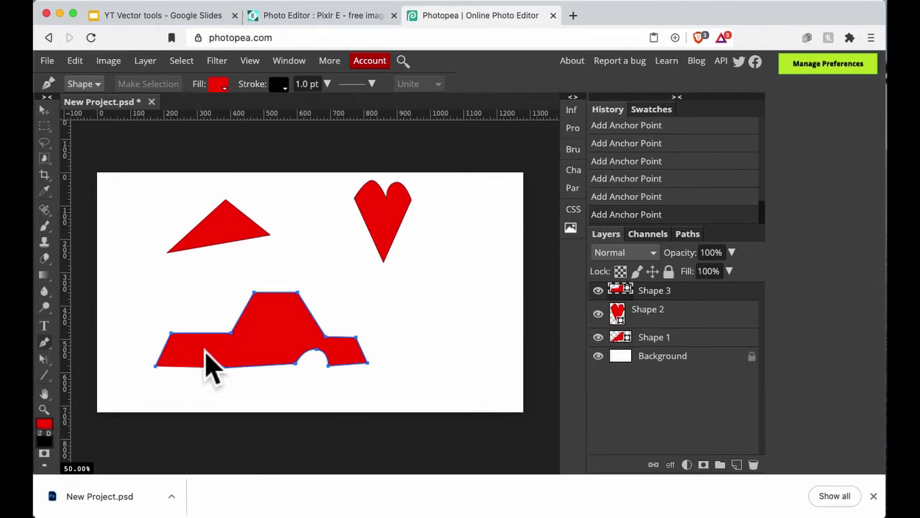
drag(205, 356, 196, 356)
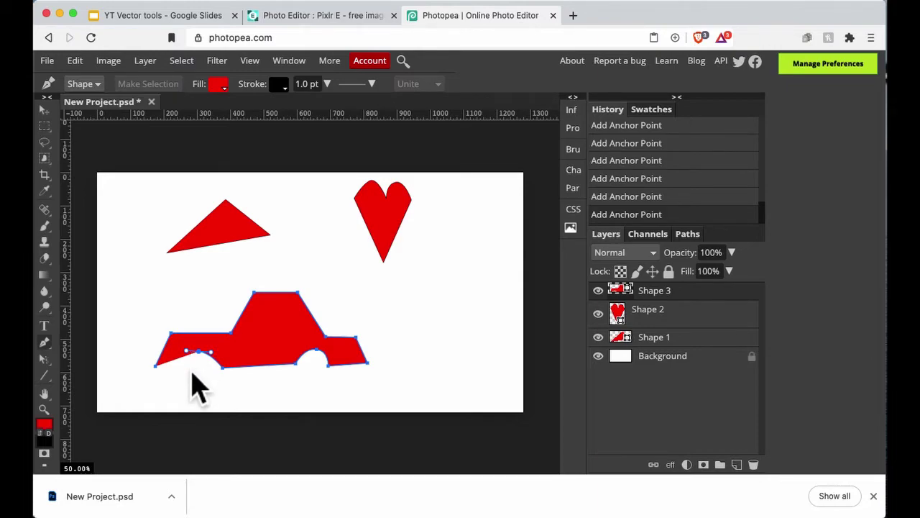
drag(192, 372, 190, 373)
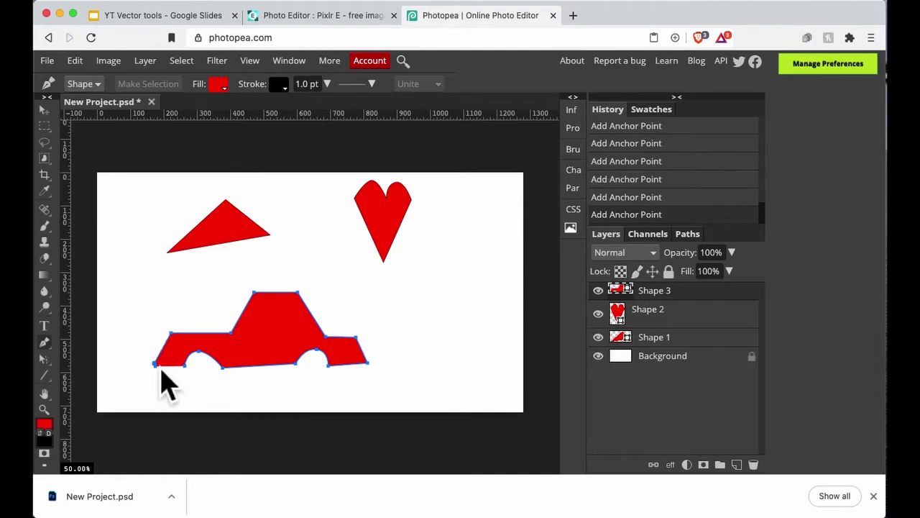
key(super+z)
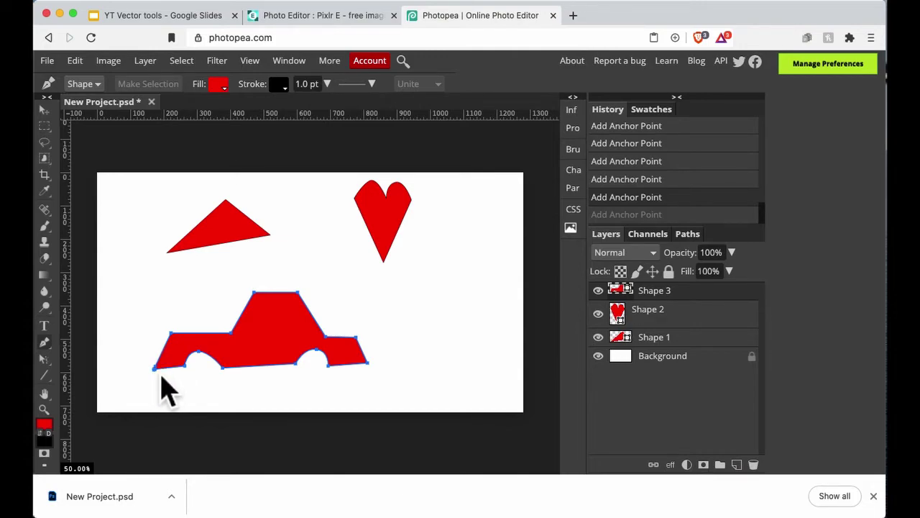
key(super+shift+z)
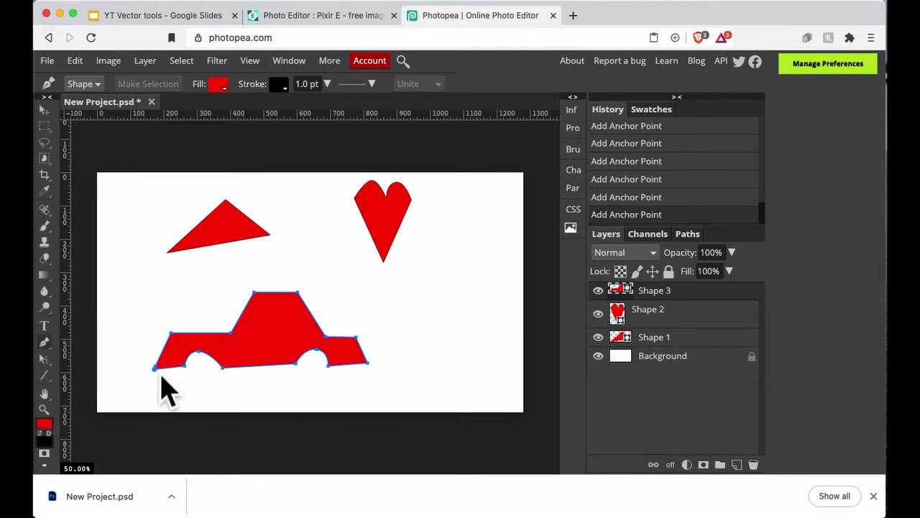
key(super+z)
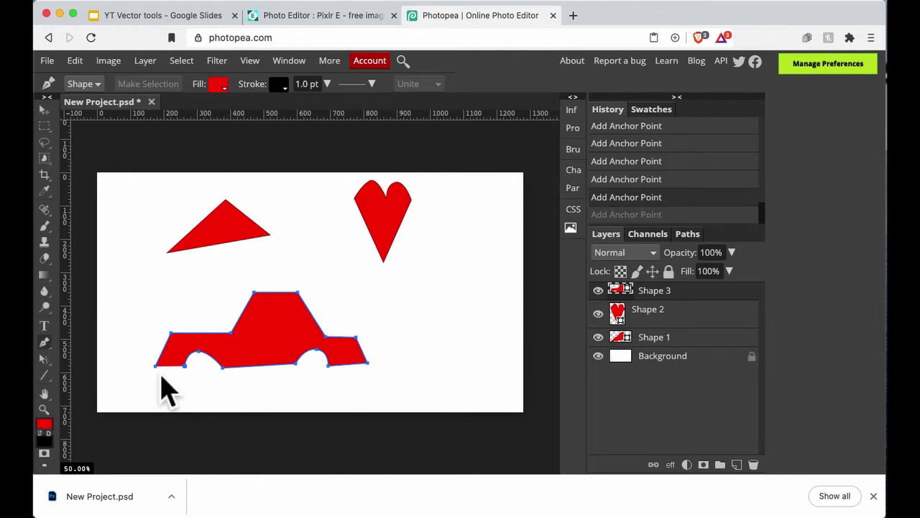
Close the car outline and rename the Shape 1 layer to 'triangle'.
click(161, 374)
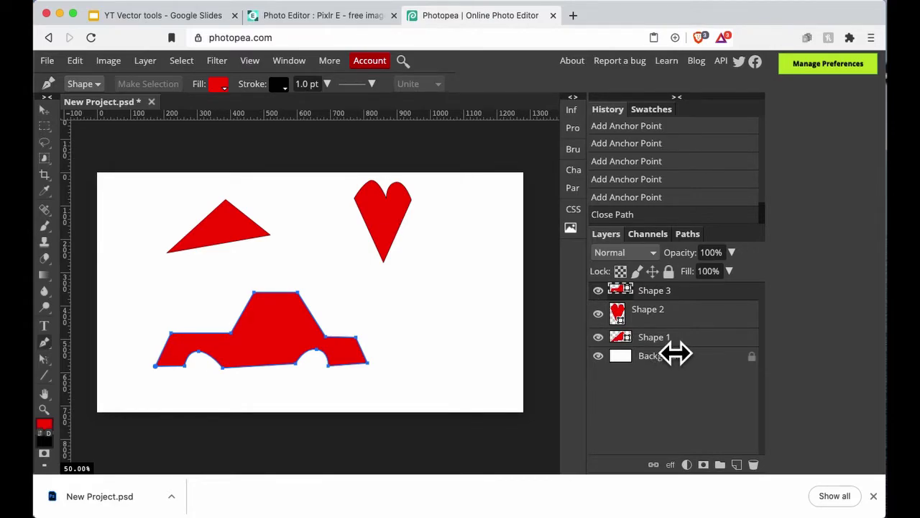
double_click(656, 337)
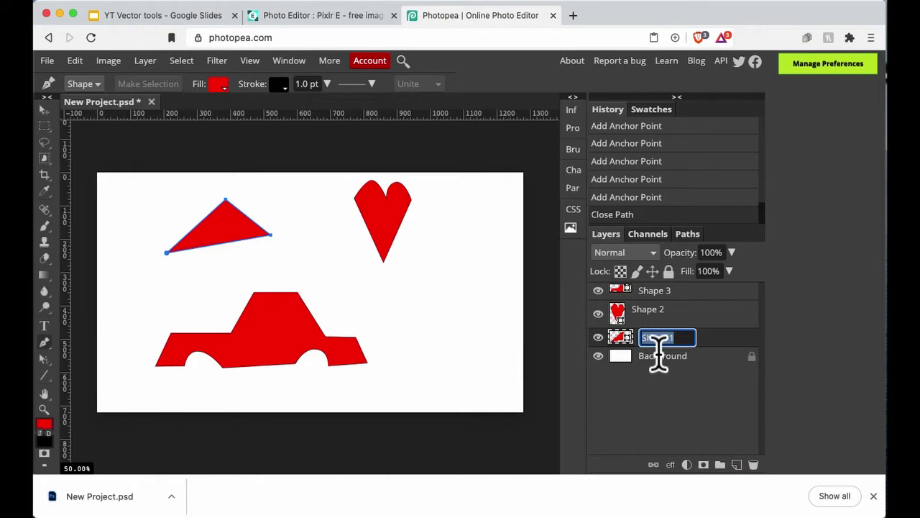
text(triangle)
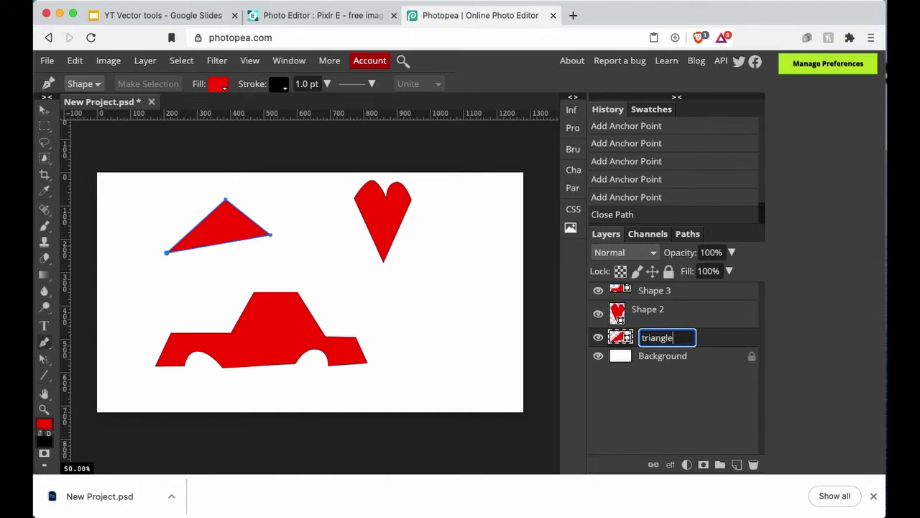
key(Return)
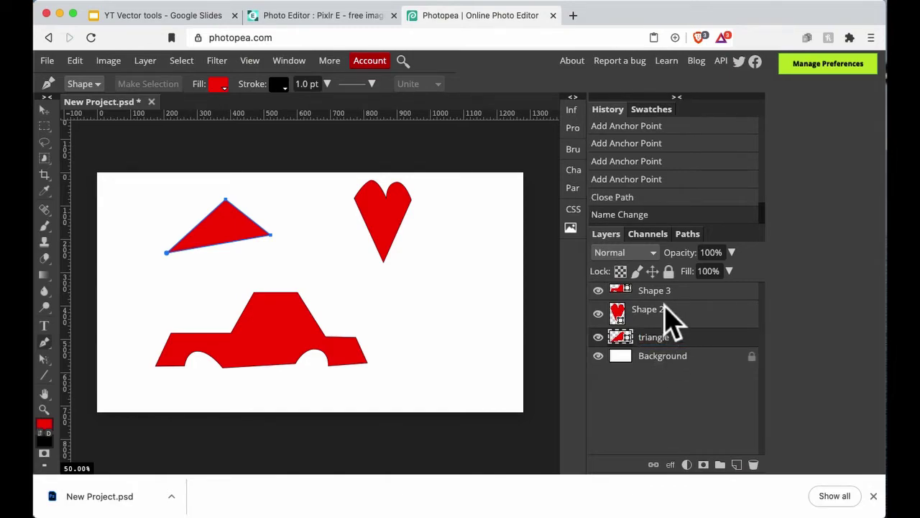
Rename the Shape 2 layer to 'heart' and the Shape 3 layer to 'car'.
click(655, 327)
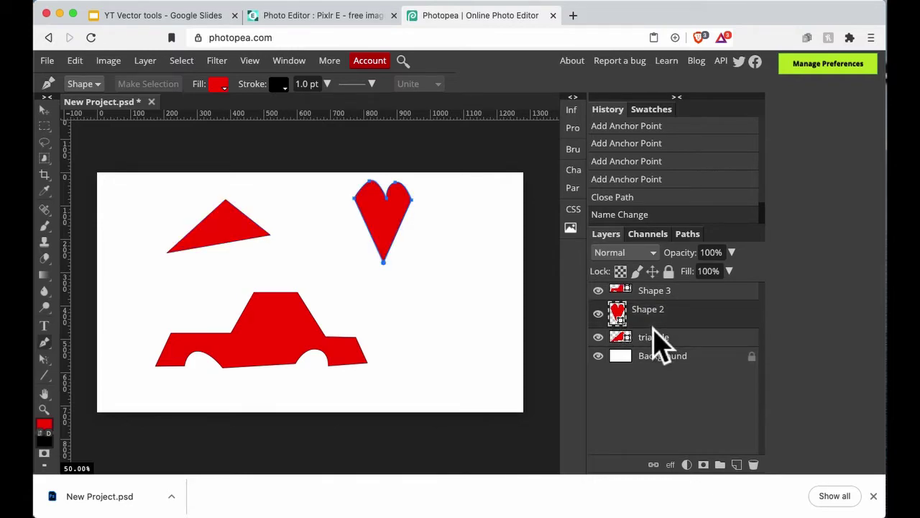
double_click(663, 322)
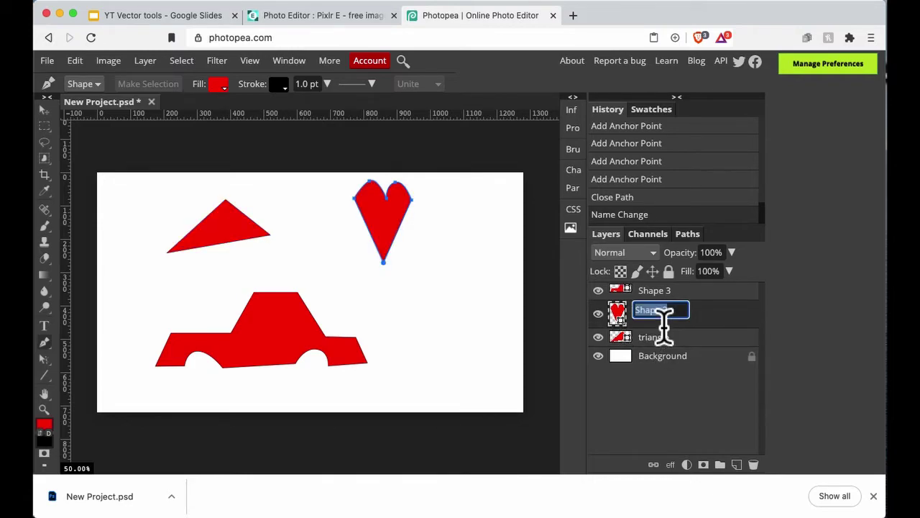
text(heart)
key(Return)
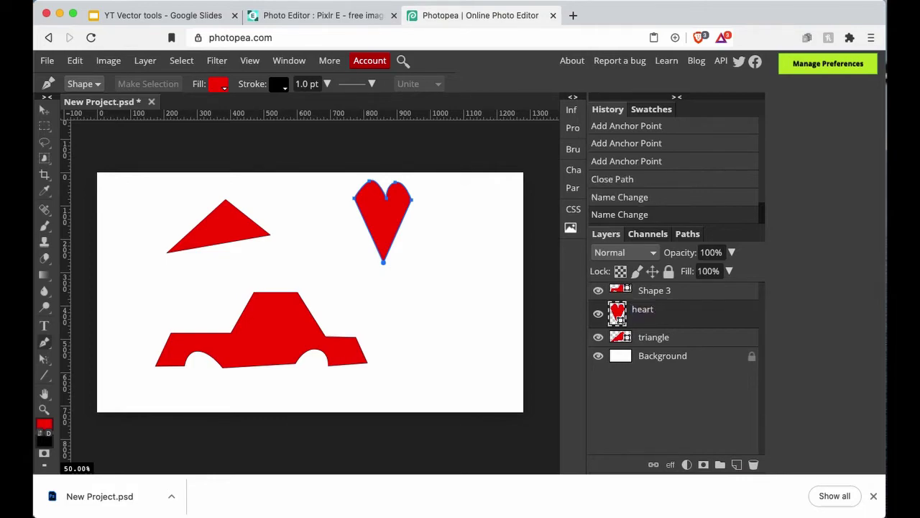
double_click(667, 294)
text(car)
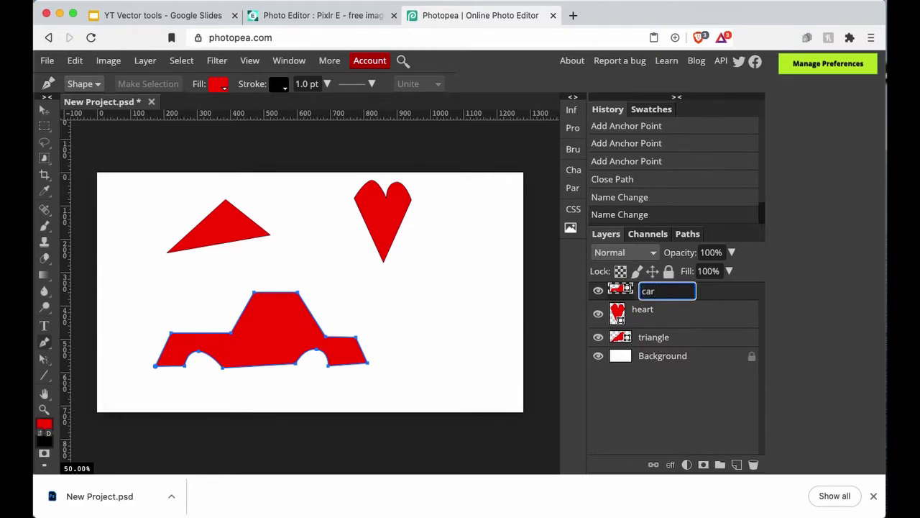
key(Return)
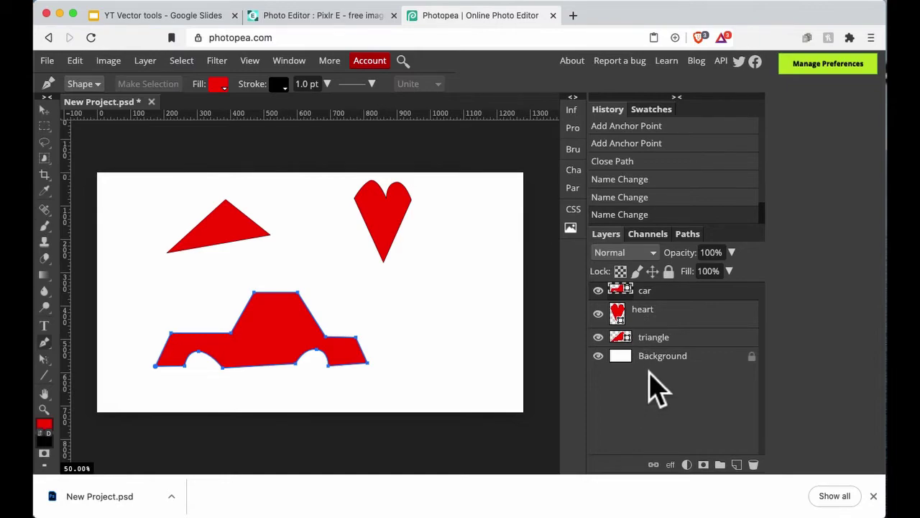
Fill the triangle with green 44ac53 and give it a 10 px stroke.
click(658, 340)
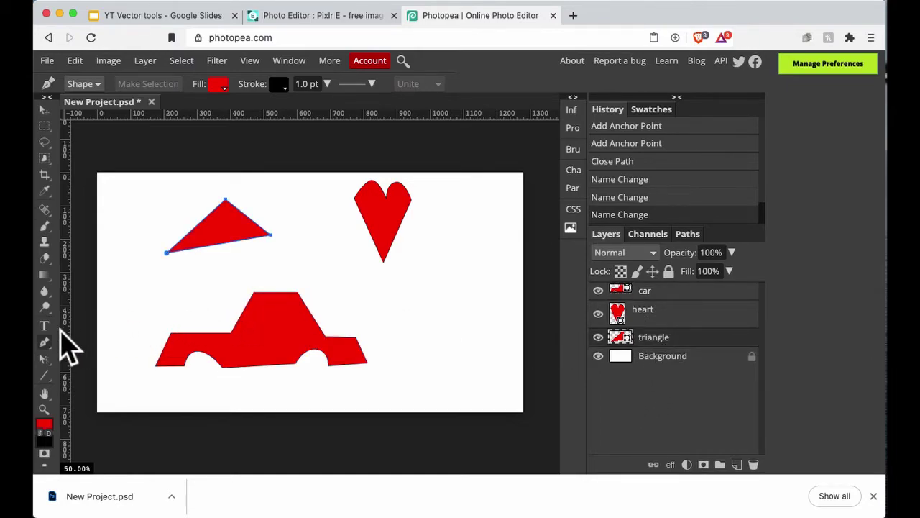
click(223, 85)
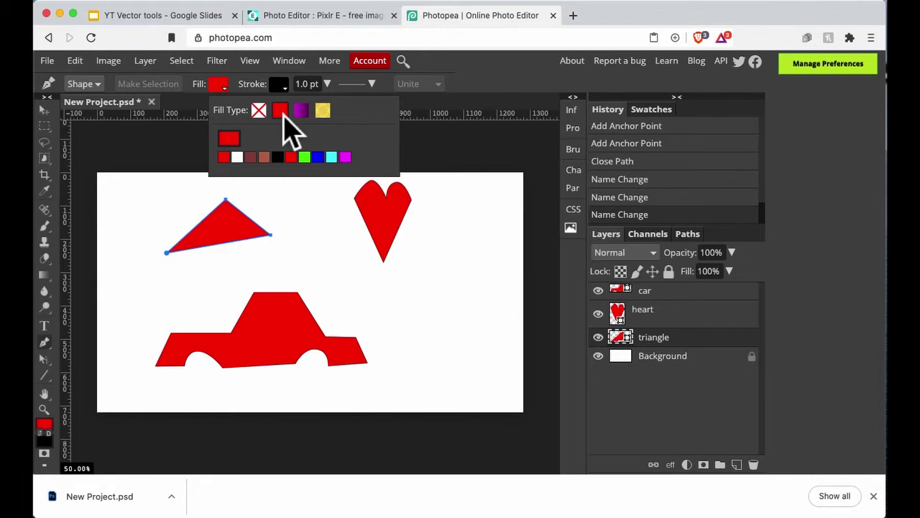
click(242, 149)
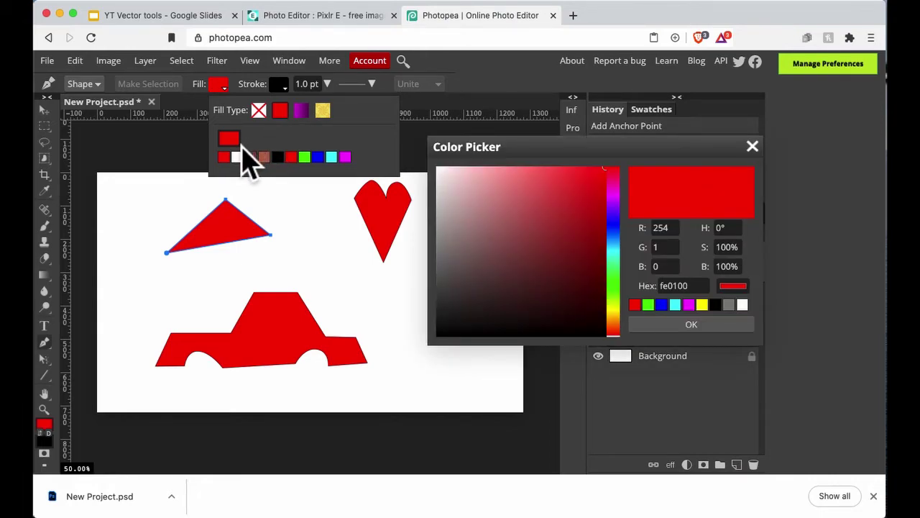
click(623, 280)
click(539, 221)
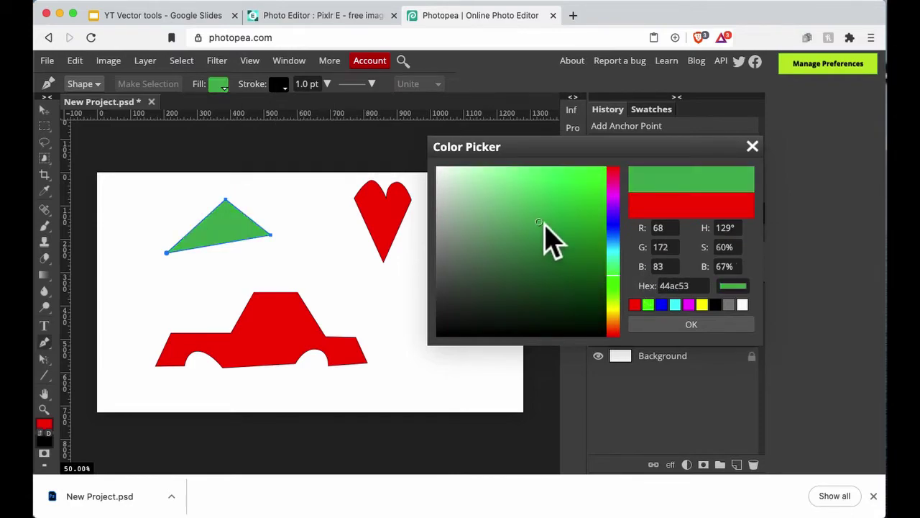
click(680, 329)
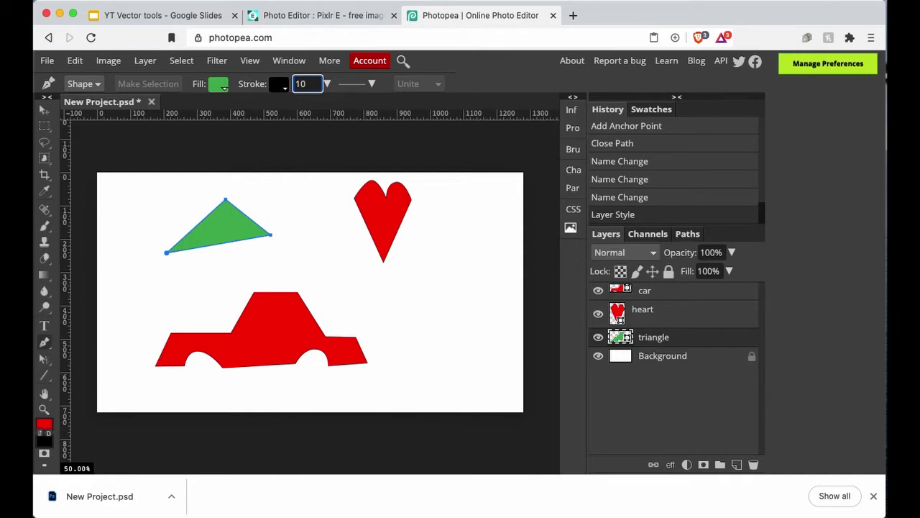
key(Return)
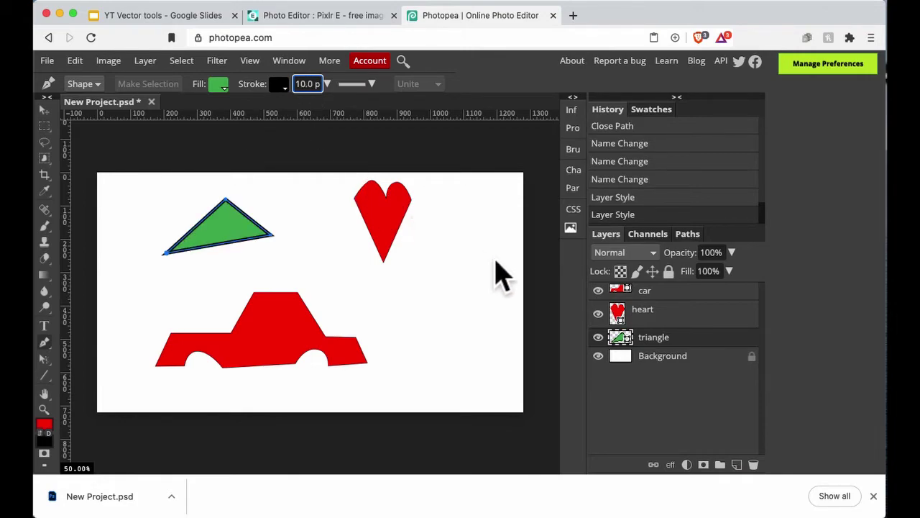
Change the heart layer's fill type to a gradient and open the Gradient Editor.
click(650, 321)
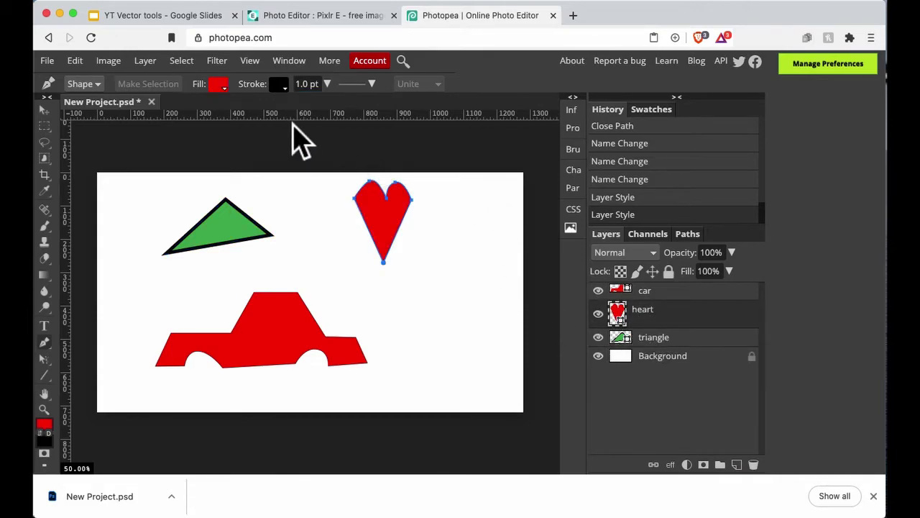
click(224, 86)
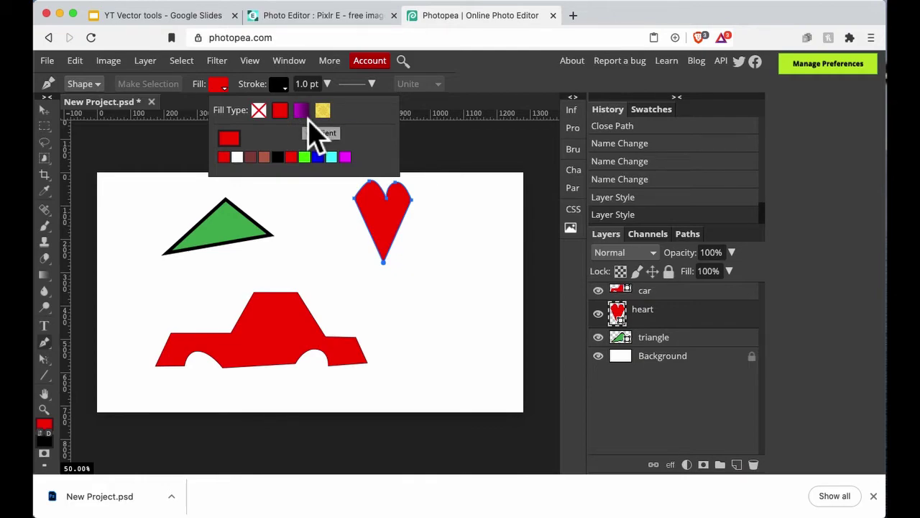
click(308, 117)
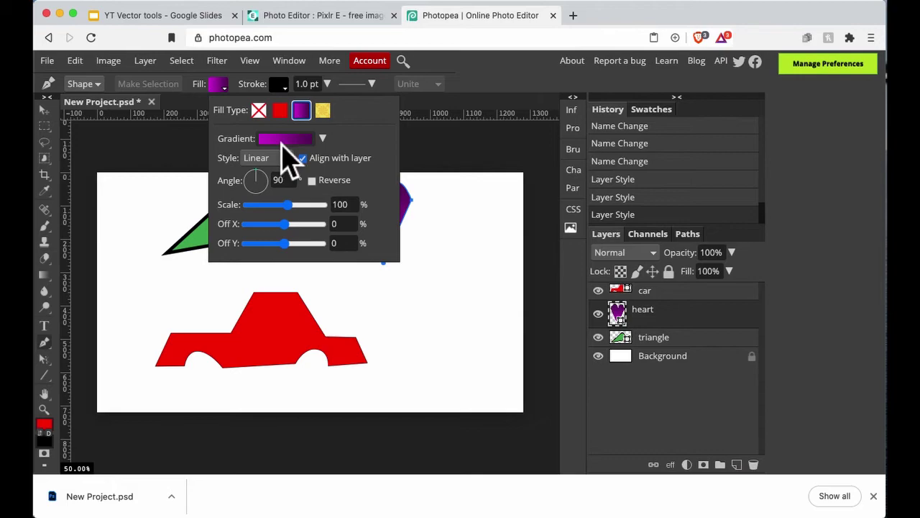
click(287, 140)
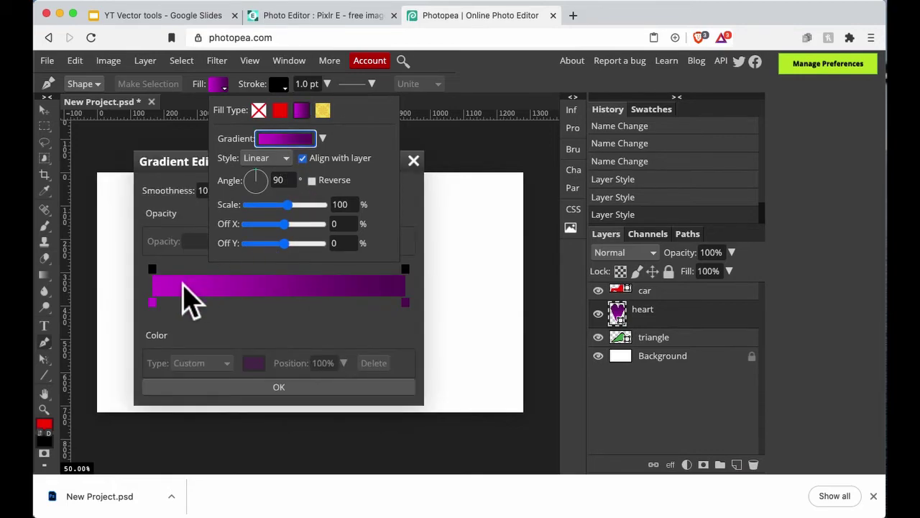
Set the gradient's end colour stop to blue 124bb8.
click(152, 302)
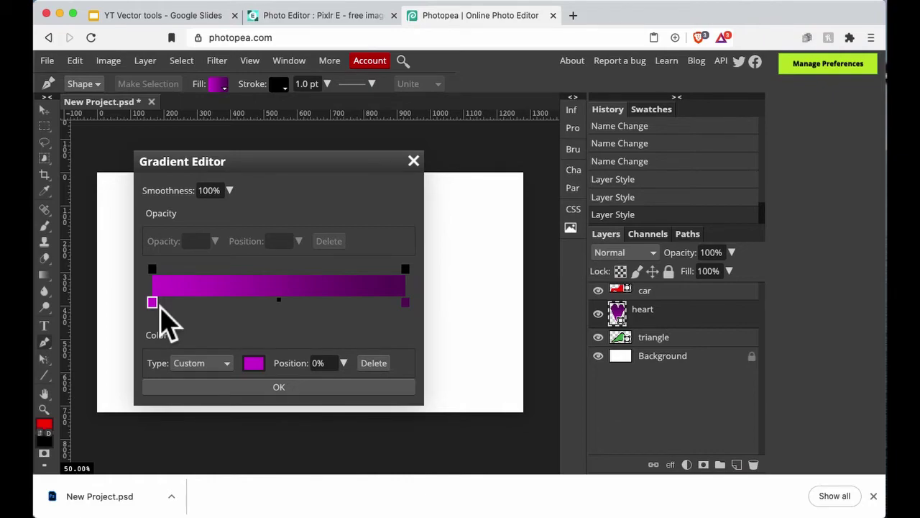
click(405, 303)
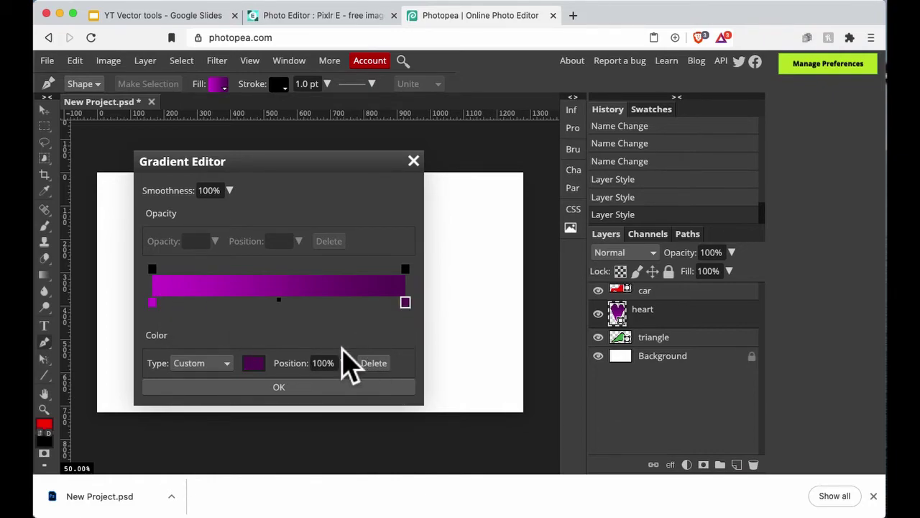
click(254, 363)
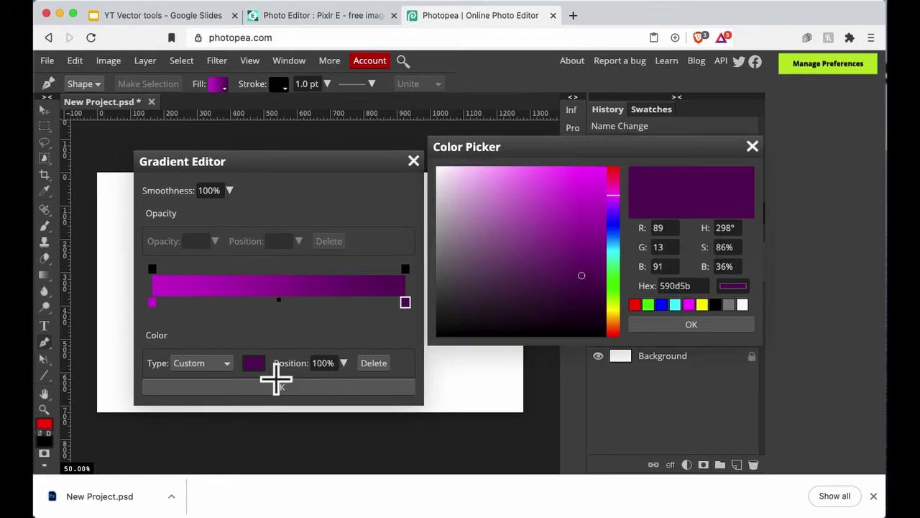
click(612, 233)
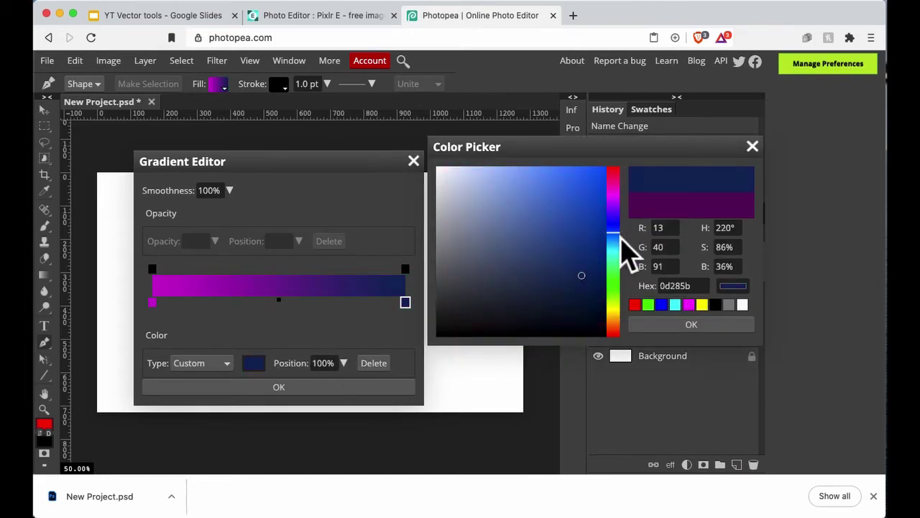
click(590, 213)
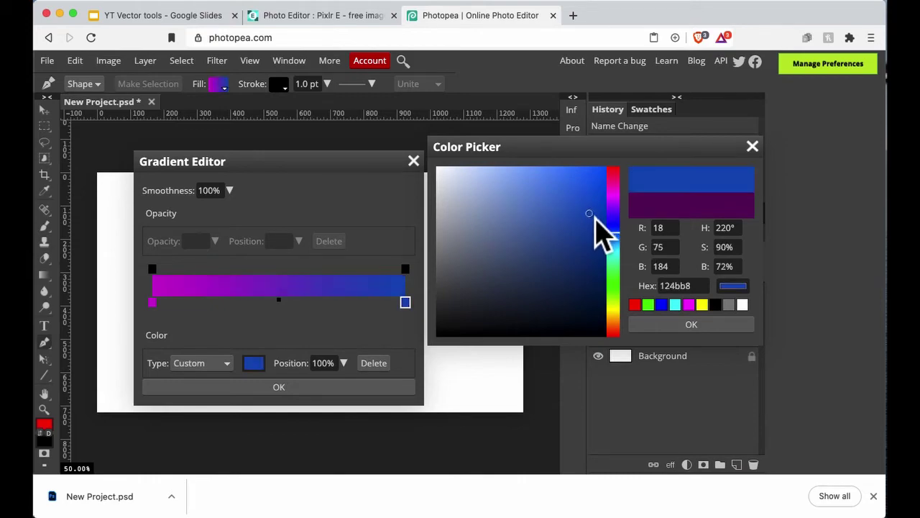
click(689, 325)
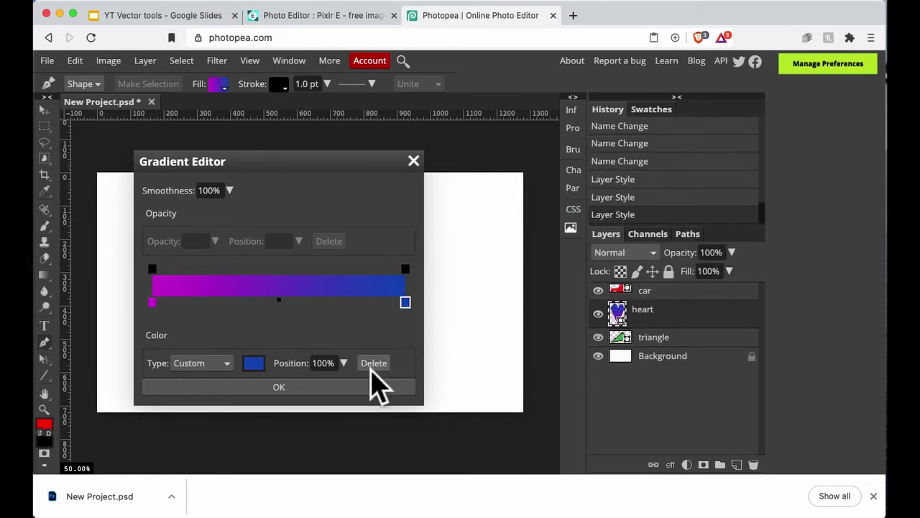
Apply the edited gradient to the heart and set its angle to 90°.
click(361, 391)
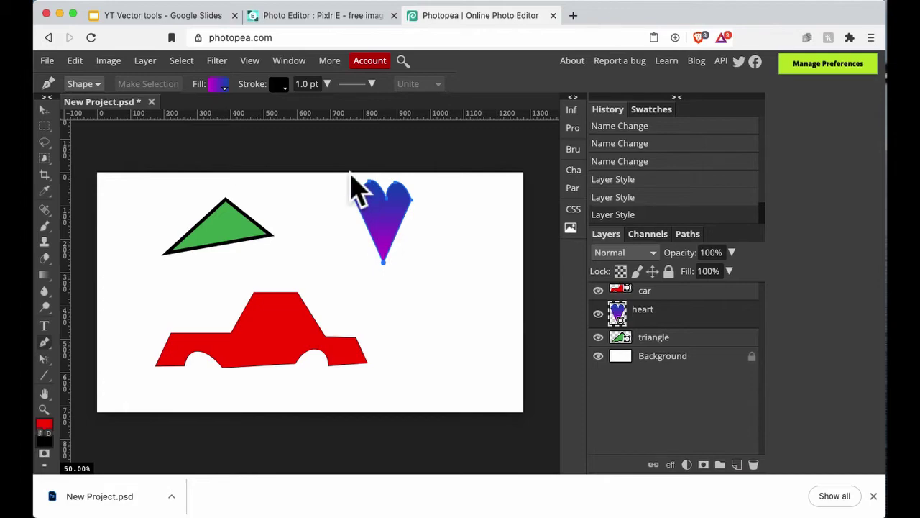
click(219, 86)
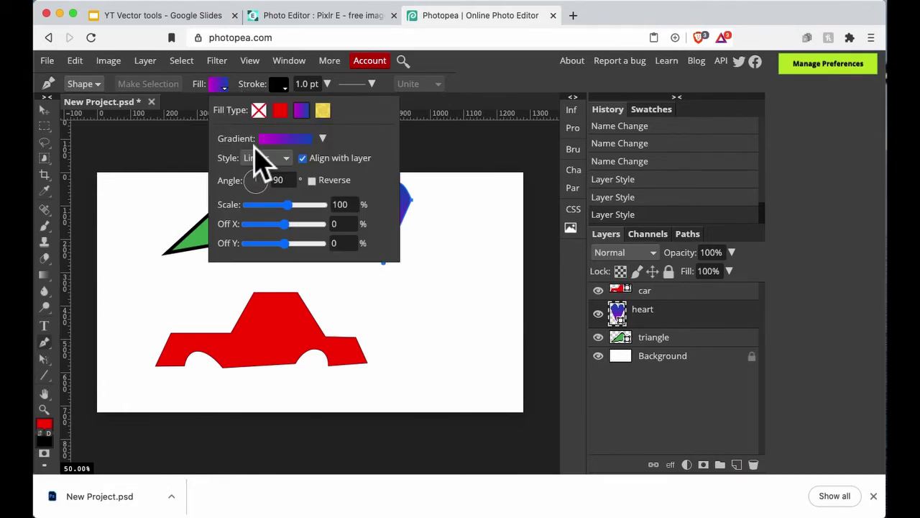
click(292, 181)
text(60)
click(452, 145)
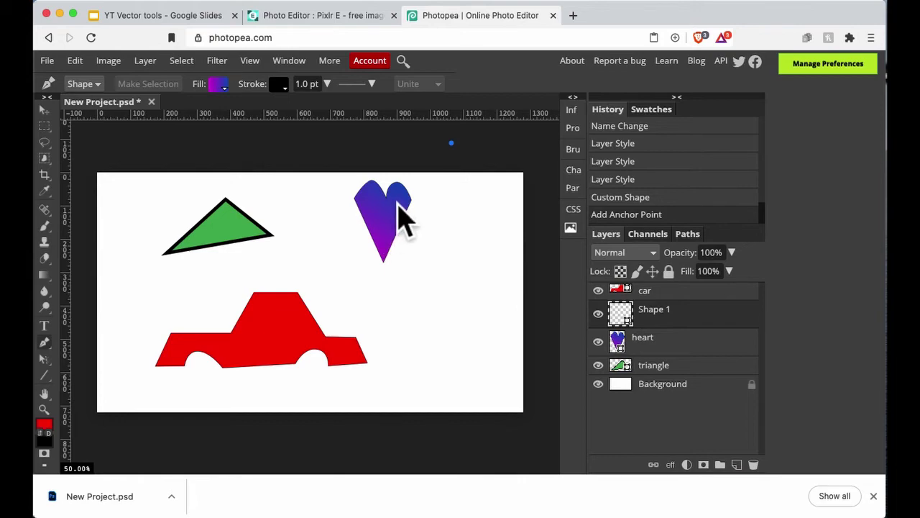
key(ctrl+z)
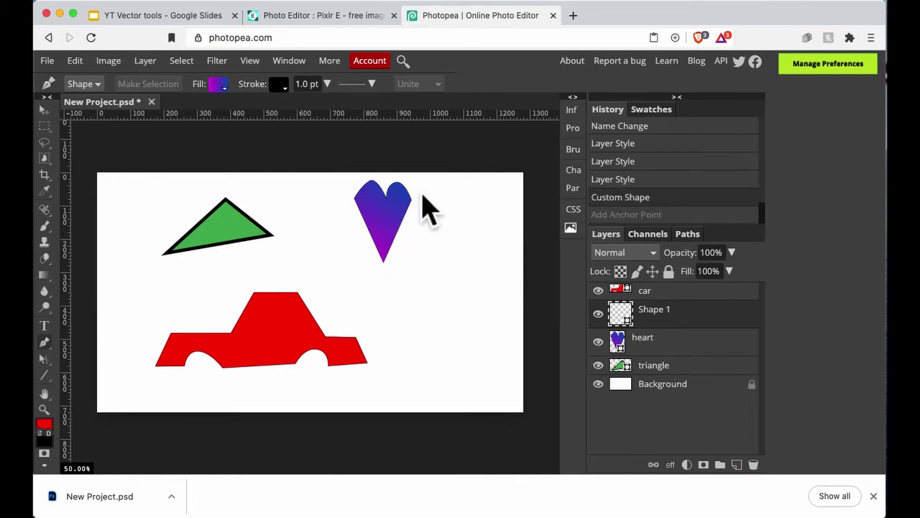
click(220, 85)
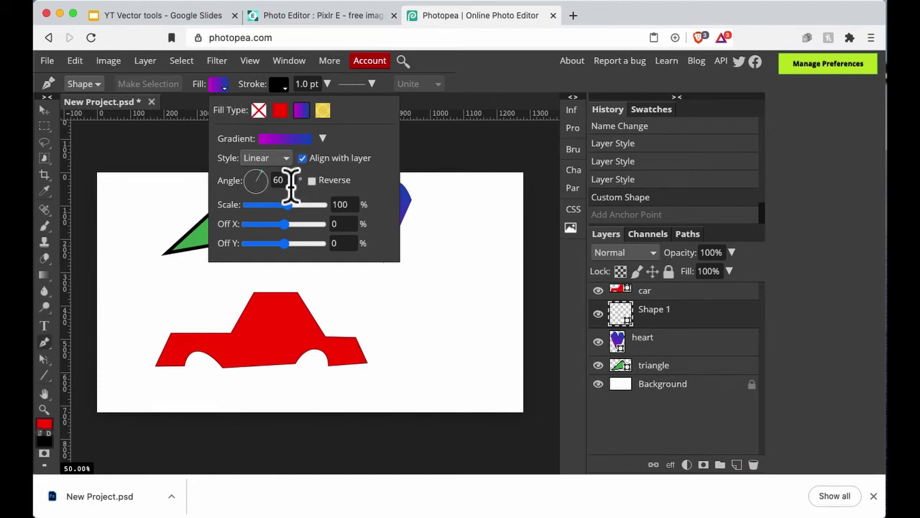
text(9)
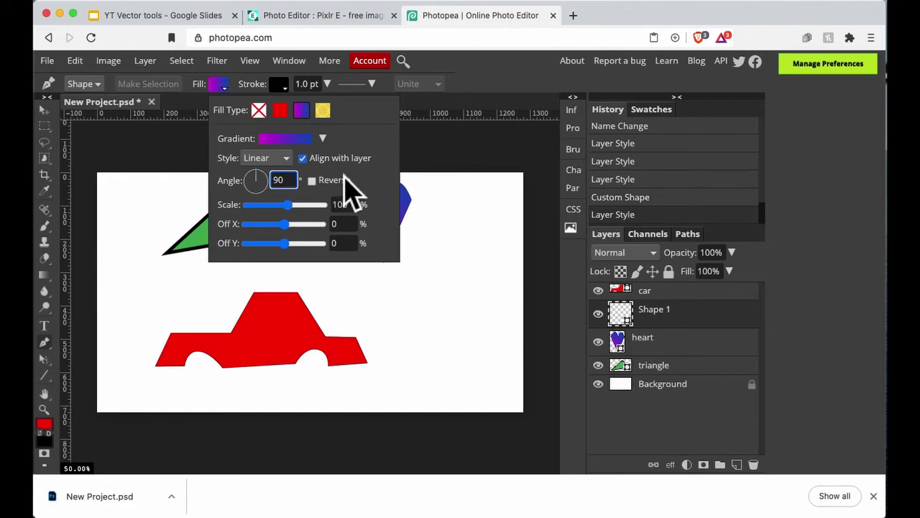
click(527, 68)
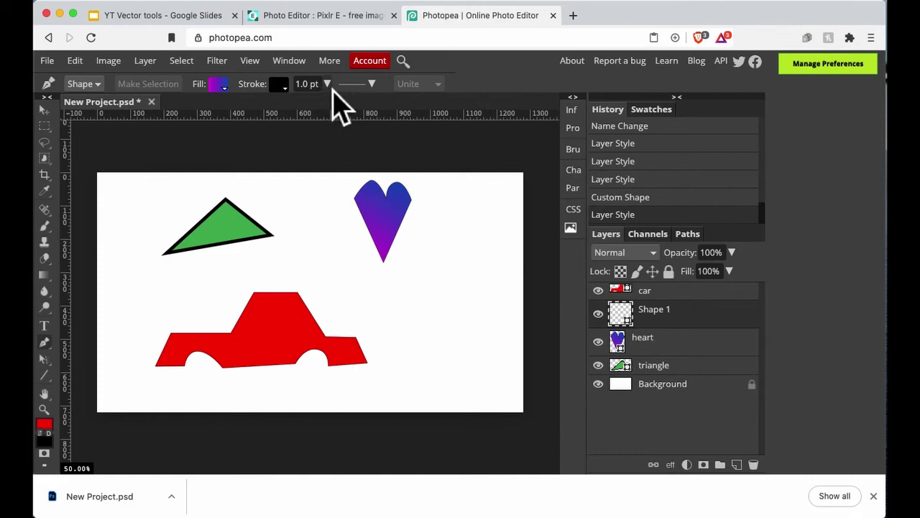
Give the empty Shape 1 layer a dotted (0 2 dash) stroke 20 pt wide.
click(373, 89)
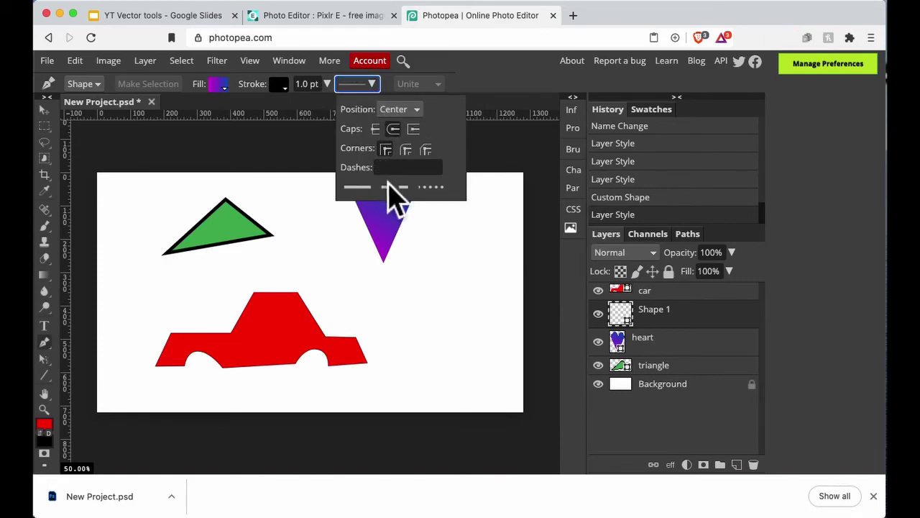
click(438, 188)
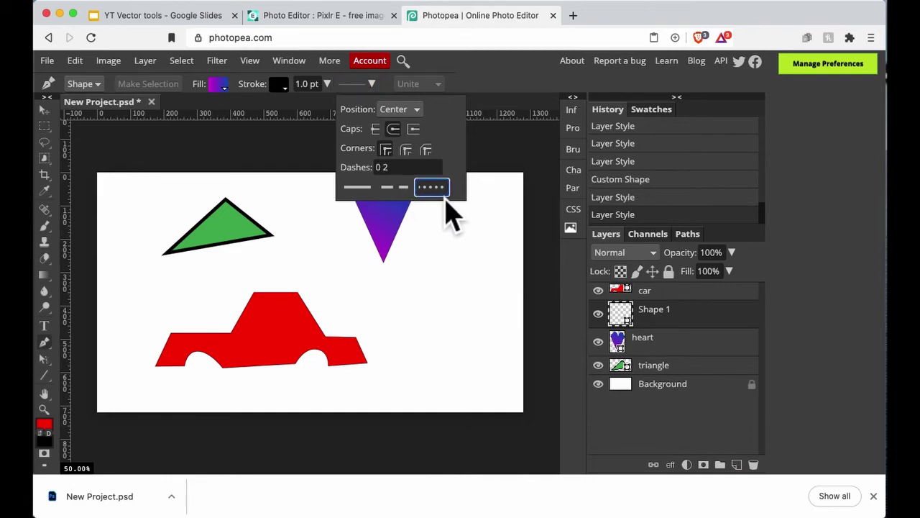
click(306, 85)
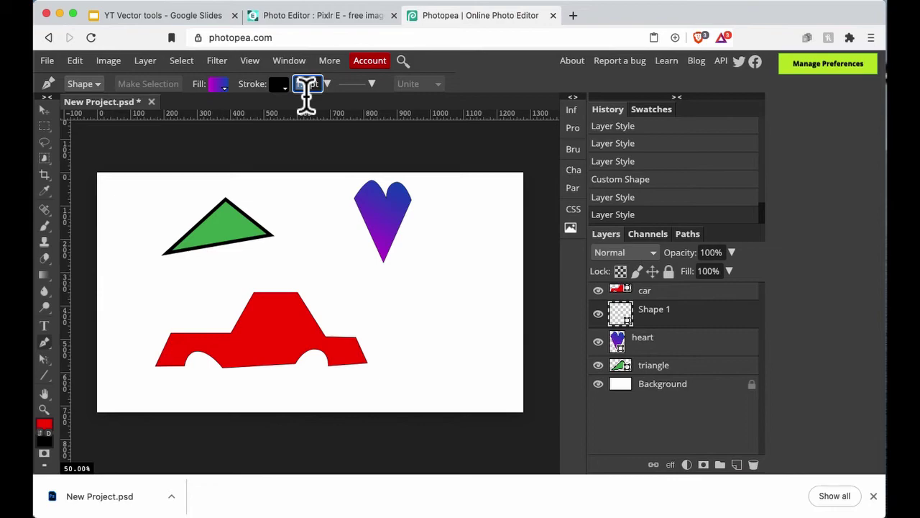
text(20.0)
click(366, 85)
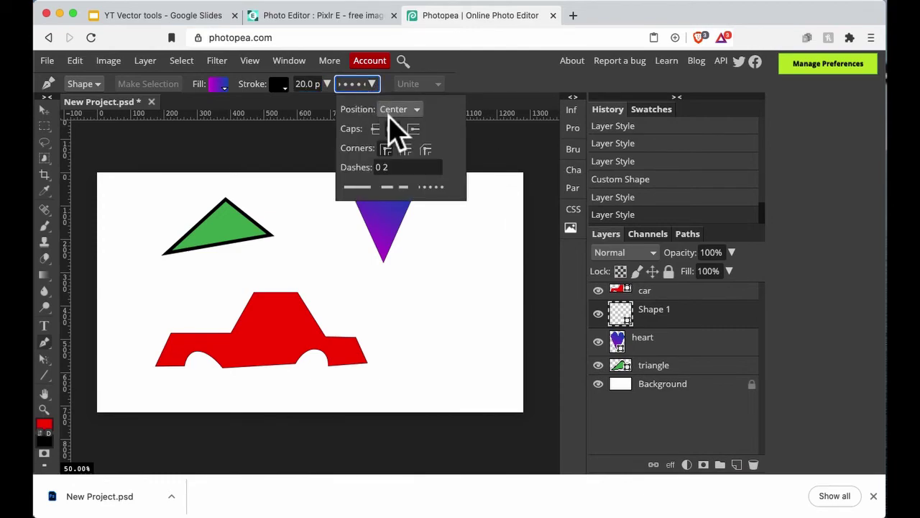
click(678, 354)
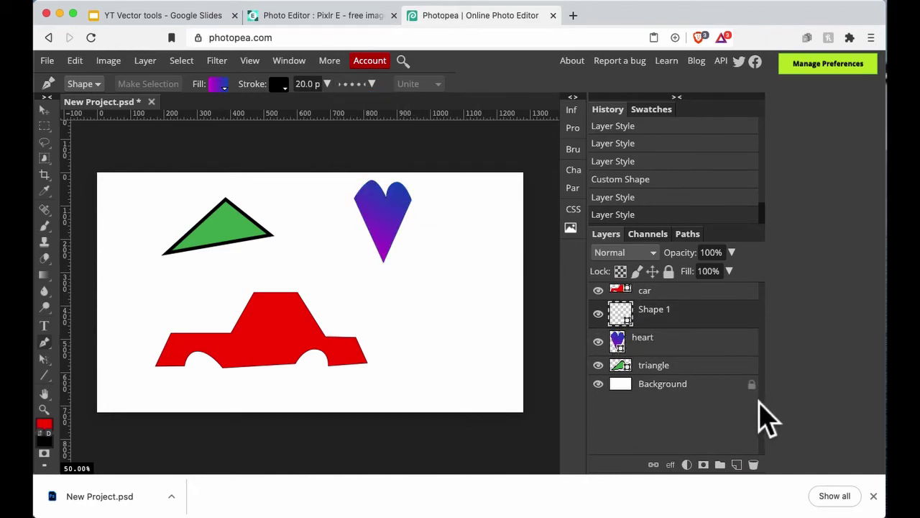
Delete the empty Shape 1 layer and give the heart a 20 pt dotted black stroke.
click(754, 464)
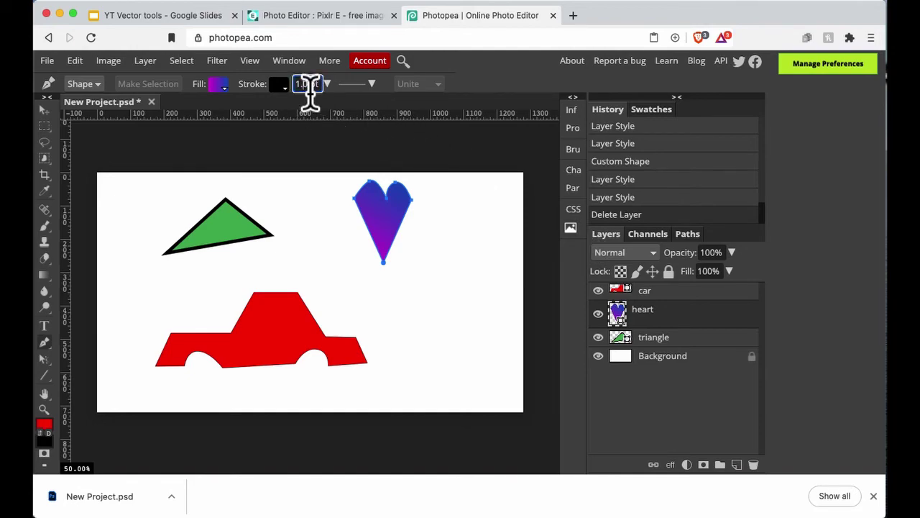
text(10)
key(Return)
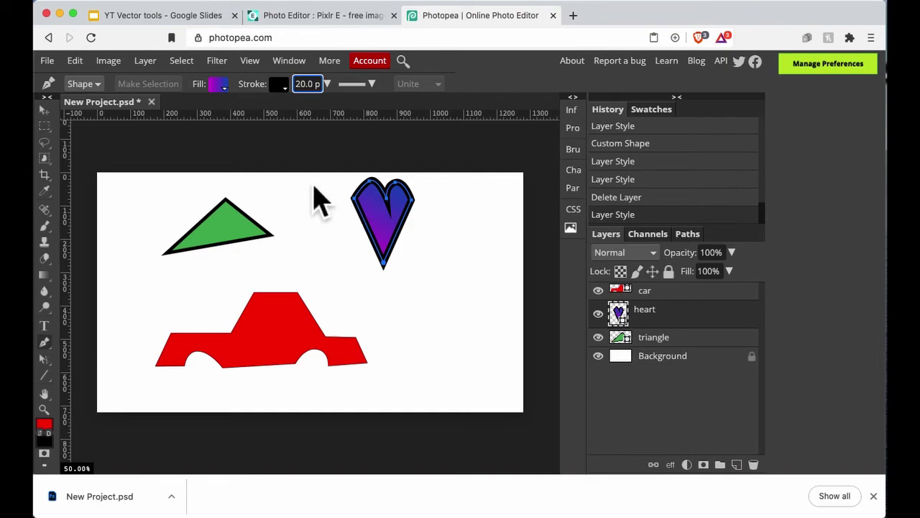
click(374, 85)
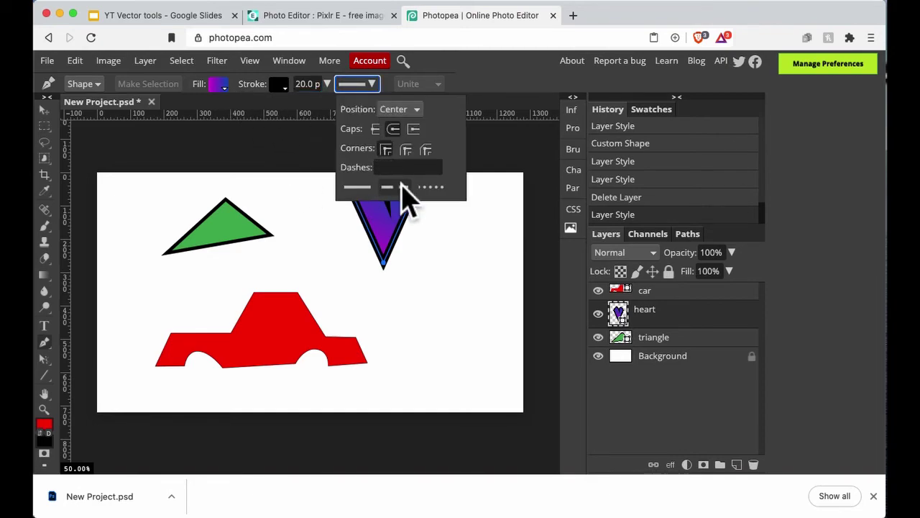
click(430, 188)
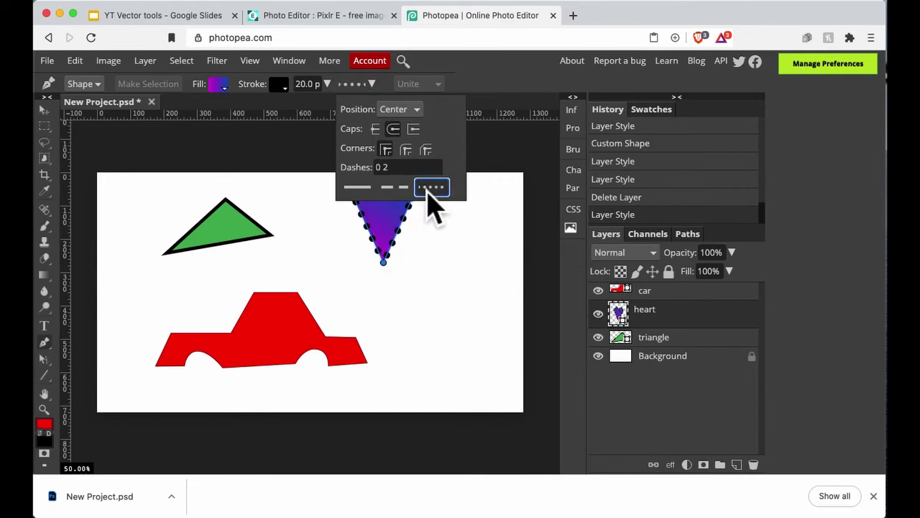
click(524, 68)
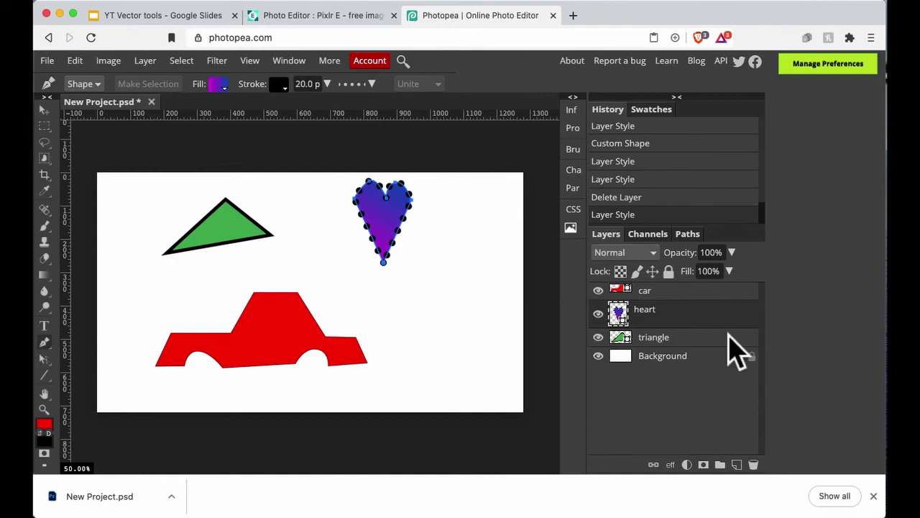
Replace the car's solid red fill with the yellow swirl pattern at 68% scale.
click(711, 292)
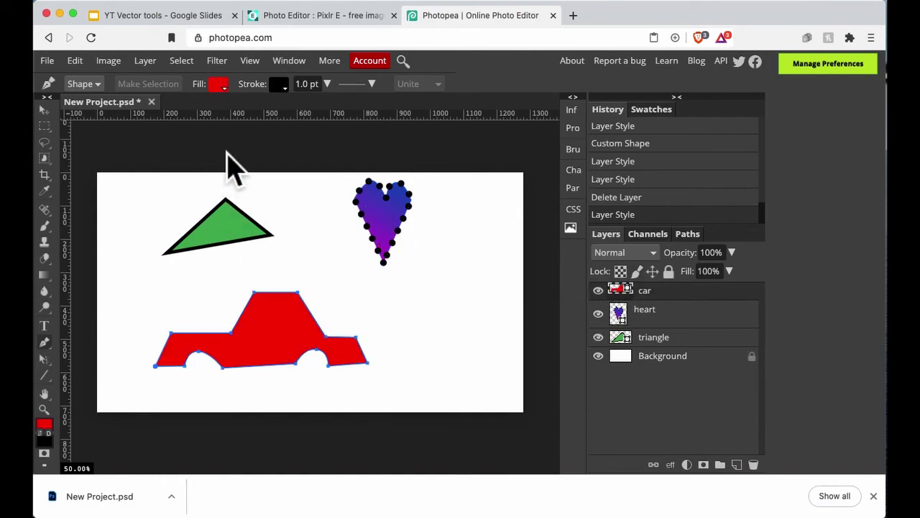
click(218, 84)
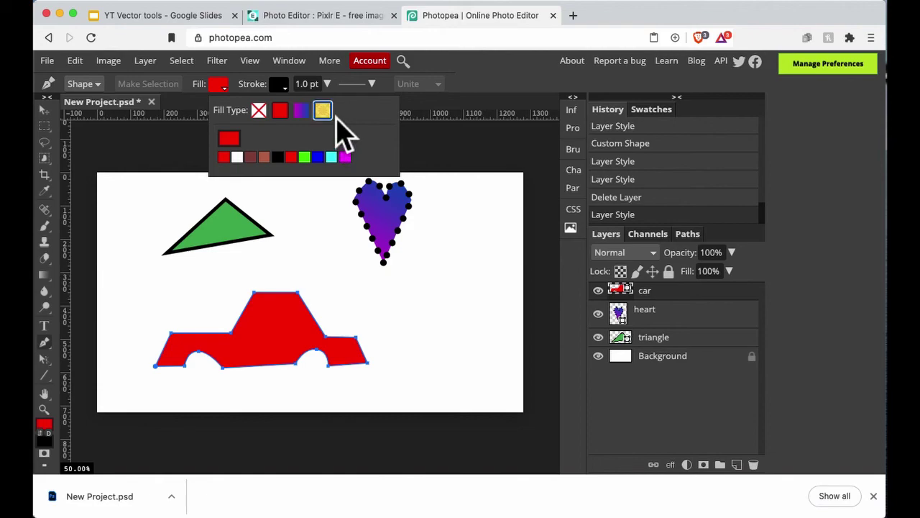
click(330, 115)
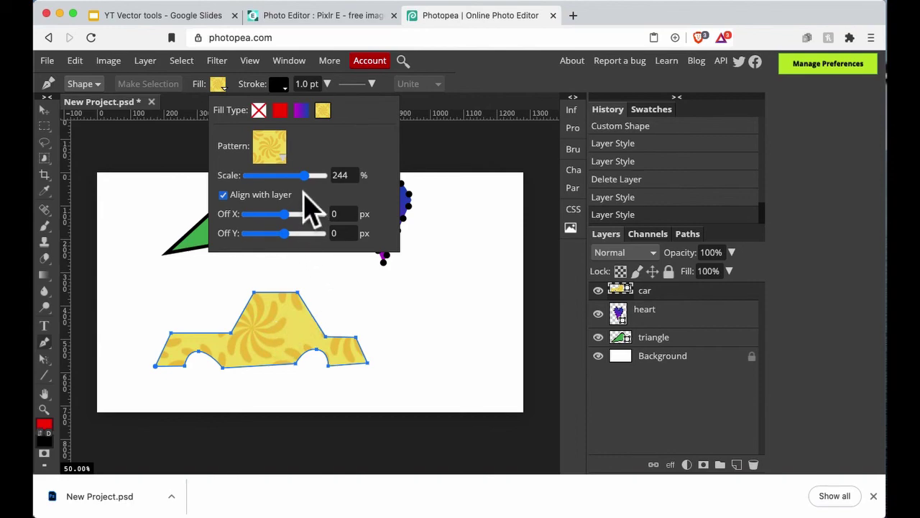
click(288, 177)
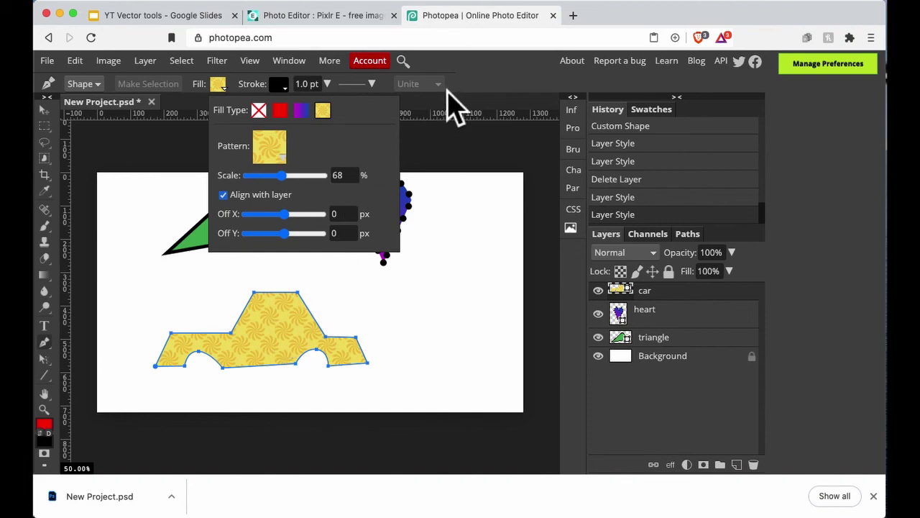
click(475, 71)
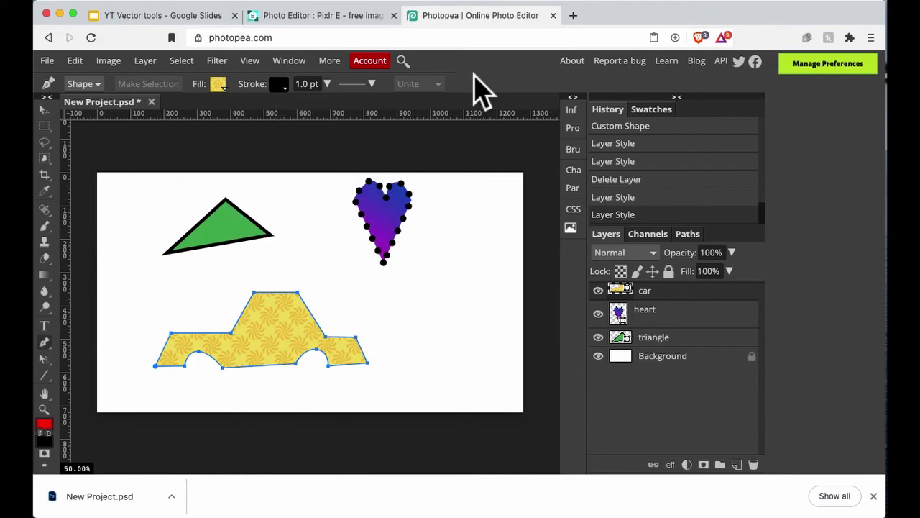
Remove the car's stroke, close the browser download bar, and switch to the standard Pen tool.
click(286, 89)
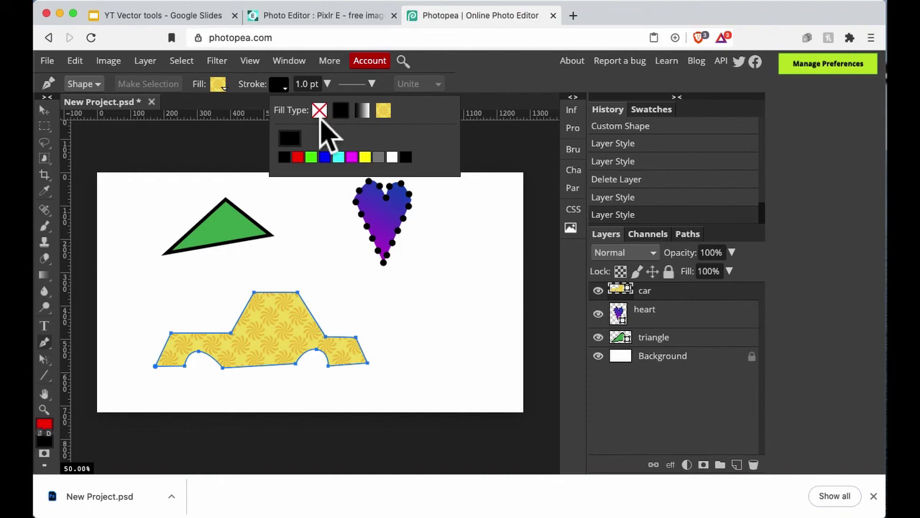
click(320, 113)
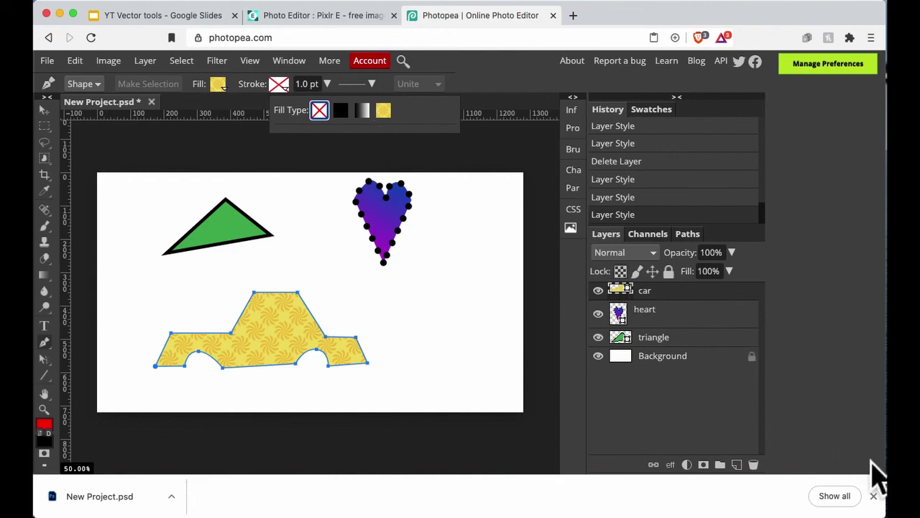
click(874, 496)
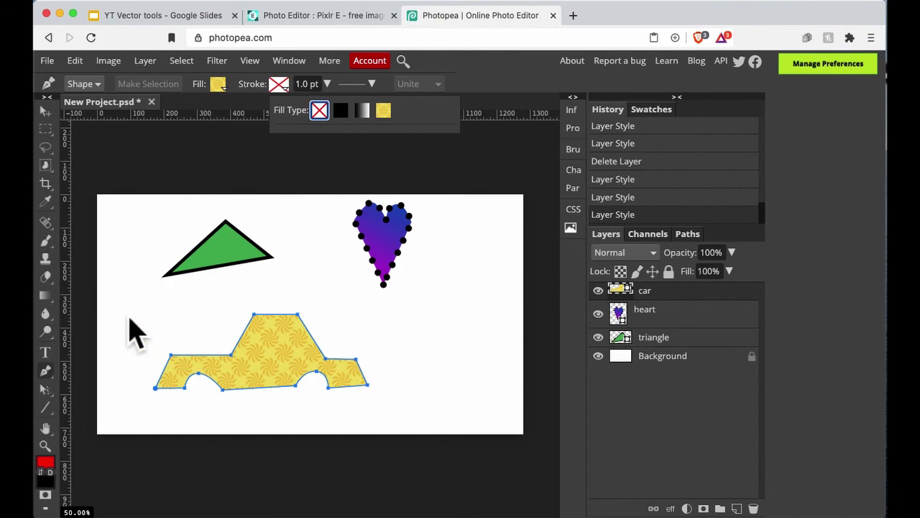
right_click(45, 372)
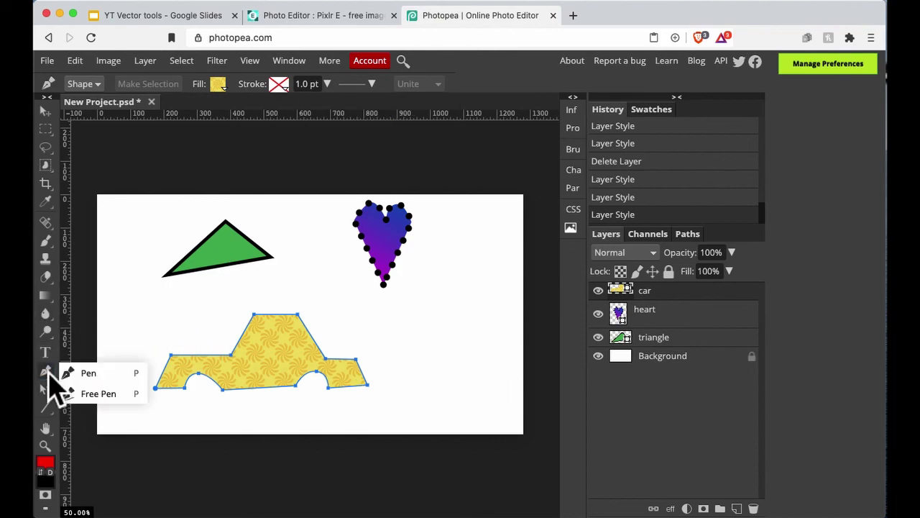
click(93, 374)
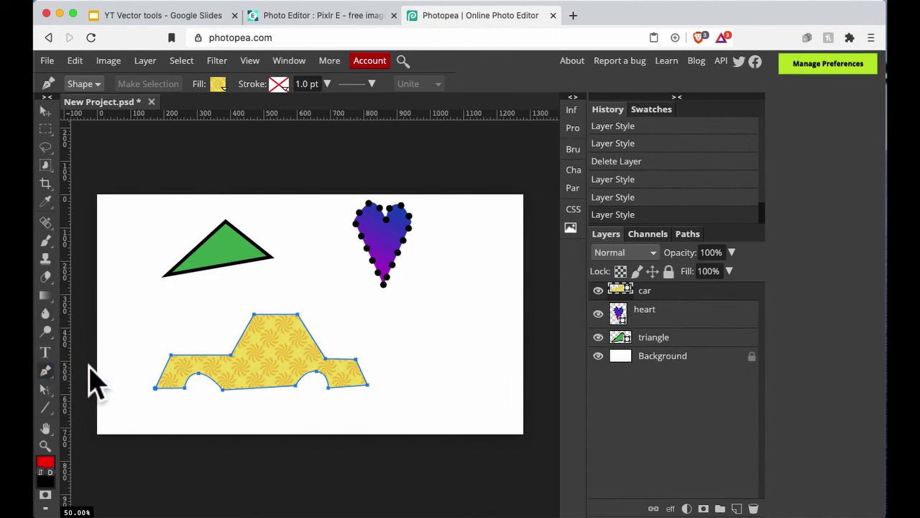